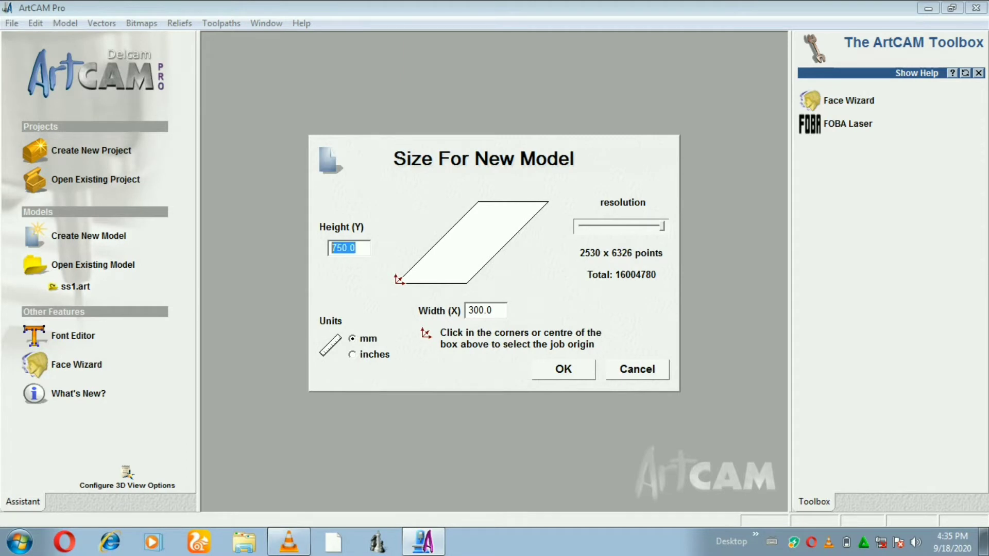
# Create a new model with a height of 750 mm and a width of 300 mm.
pyautogui.press('Tab')
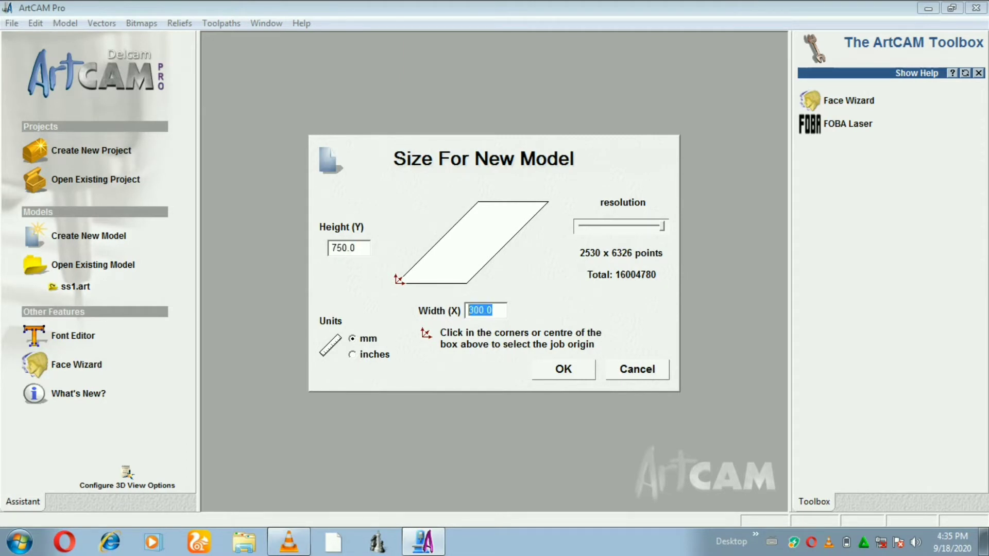
pyautogui.press('Return')
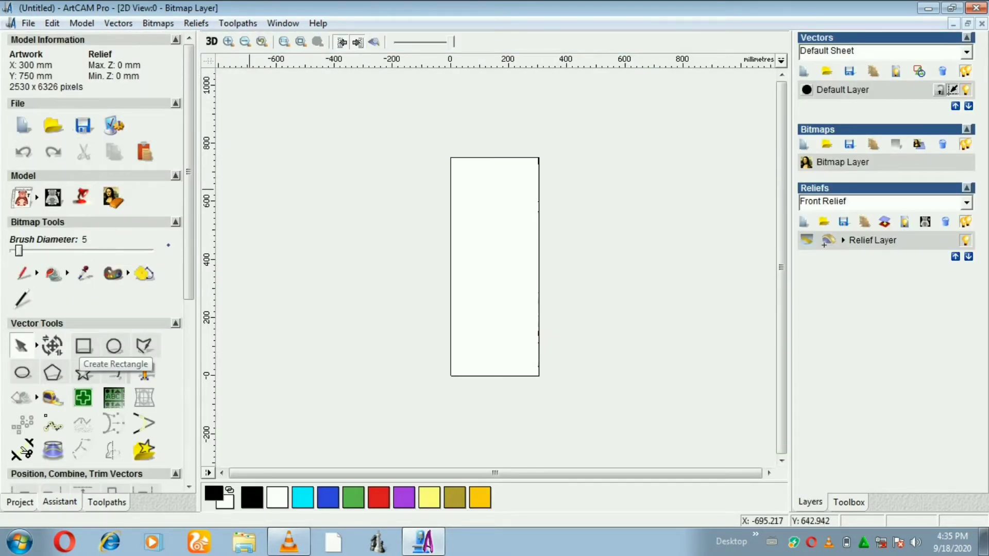
# Create a rectangle vector 300 mm wide and 750 mm high and centre it on the page.
pyautogui.click(83, 346)
pyautogui.doubleClick(85, 177)
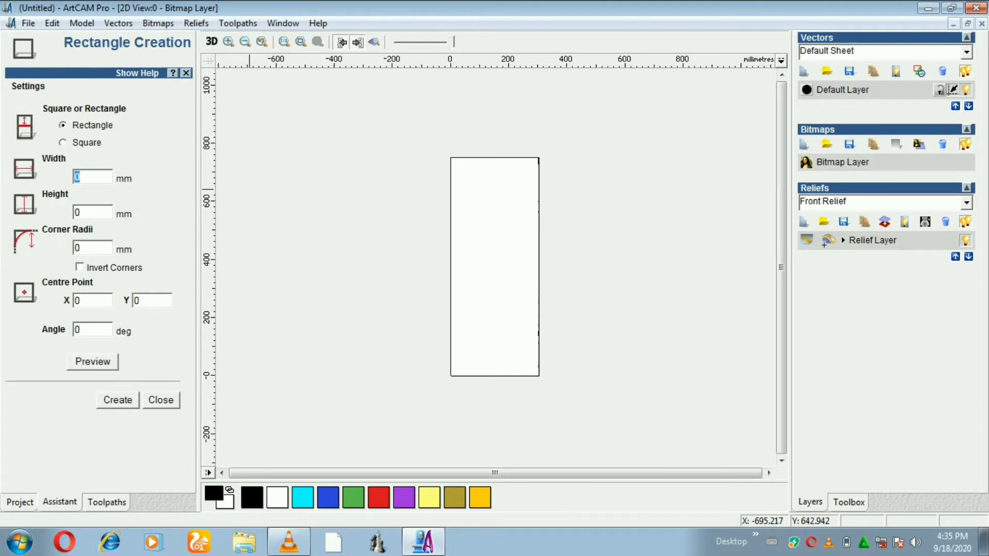
pyautogui.write('300')
pyautogui.press('Tab')
pyautogui.write('75')
pyautogui.click(117, 400)
pyautogui.click(161, 399)
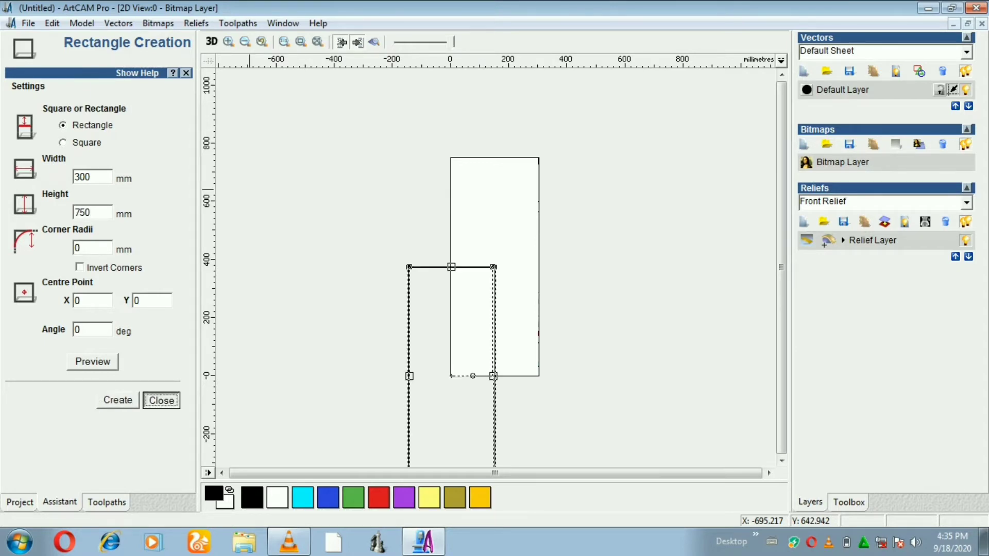
pyautogui.moveTo(188, 352); pyautogui.dragTo(189, 283)
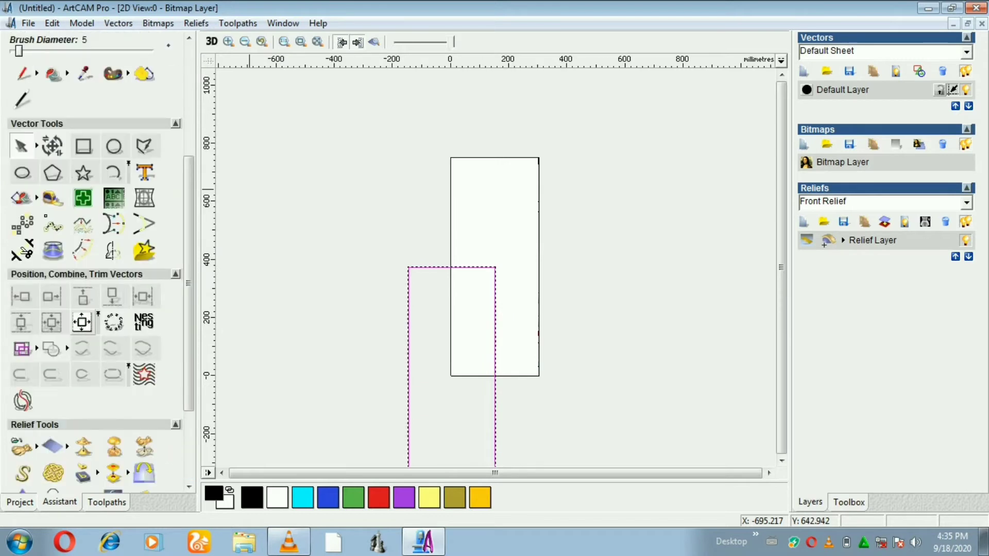
pyautogui.click(81, 322)
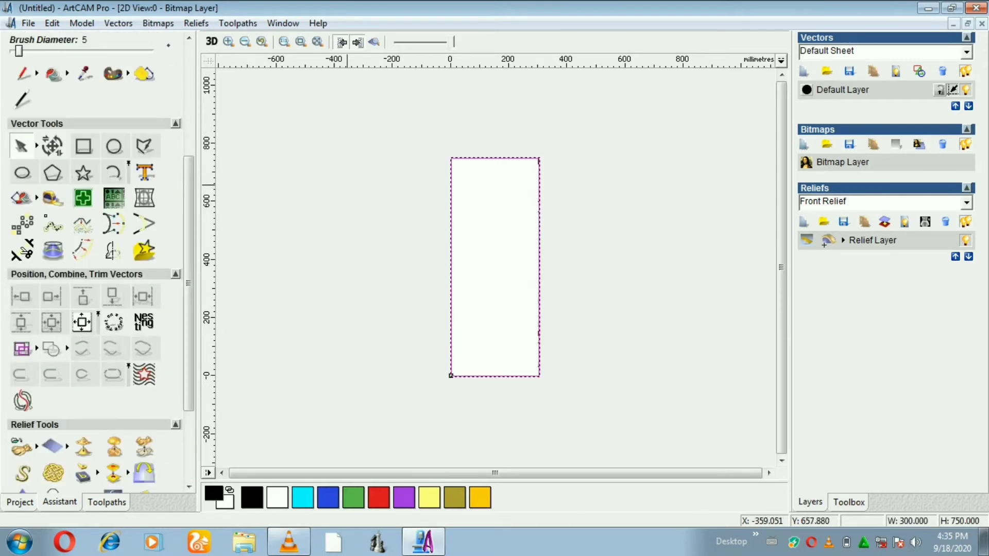
pyautogui.click(439, 202)
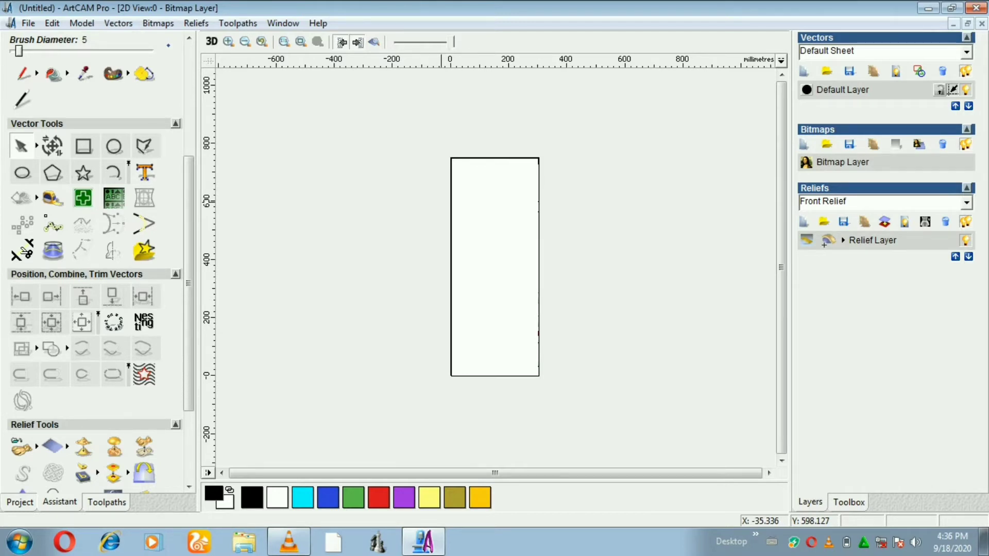
# Dismiss the ByteFence malware alert without applying its recommended action.
pyautogui.scroll(1, 463, 177)
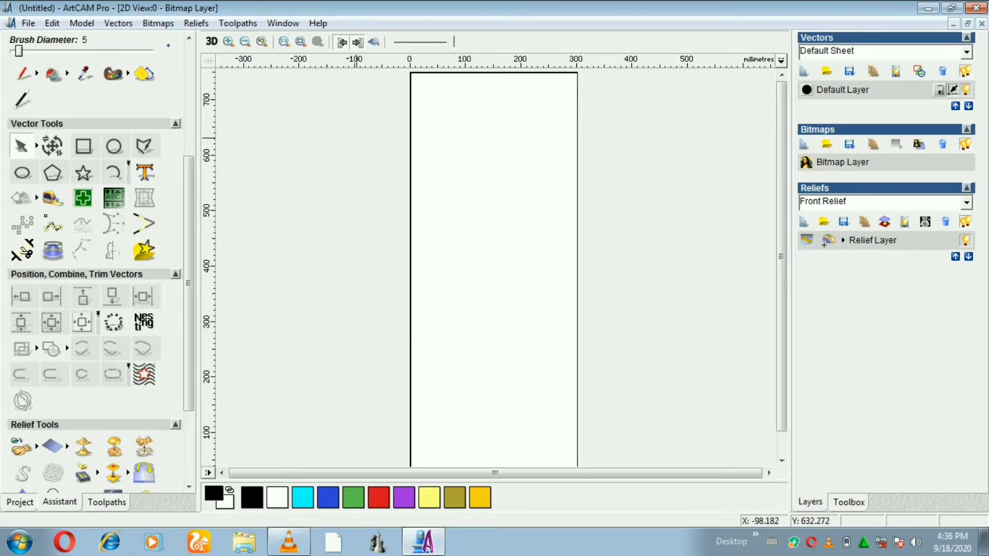
pyautogui.scroll(2, 355, 137)
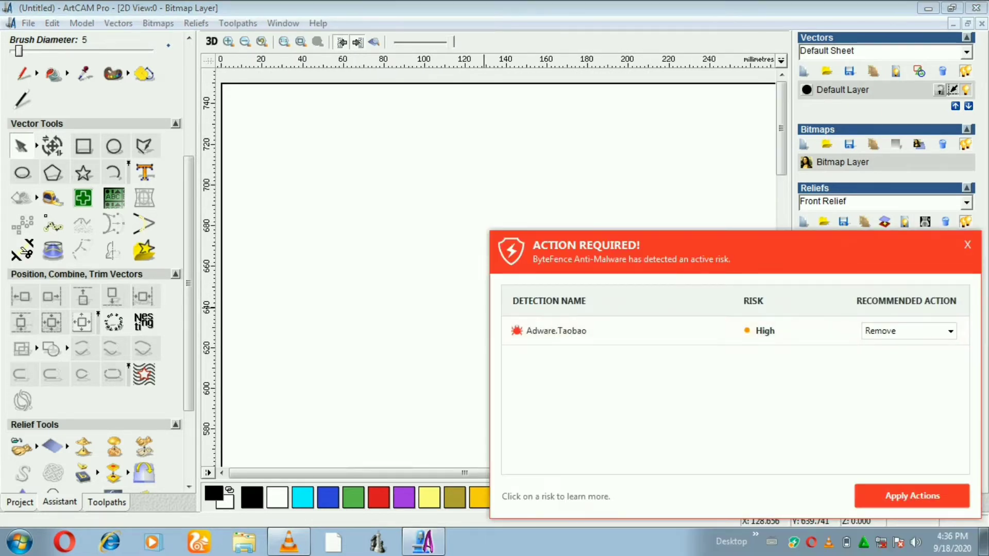
pyautogui.click(967, 245)
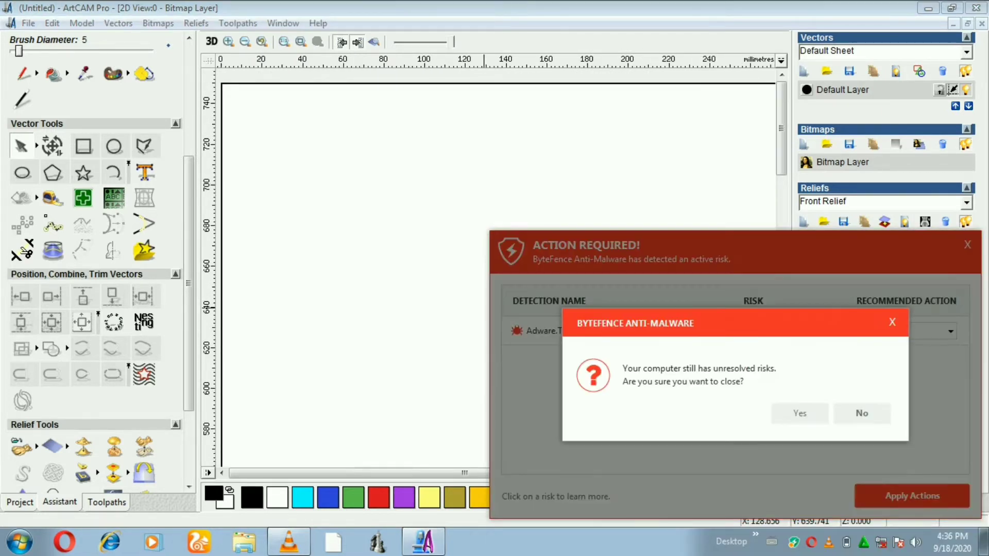
pyautogui.click(800, 413)
# Place a horizontal guideline at Y 700 mm across the upper part of the rectangle.
pyautogui.scroll(1, 217, 175)
pyautogui.scroll(1, 216, 173)
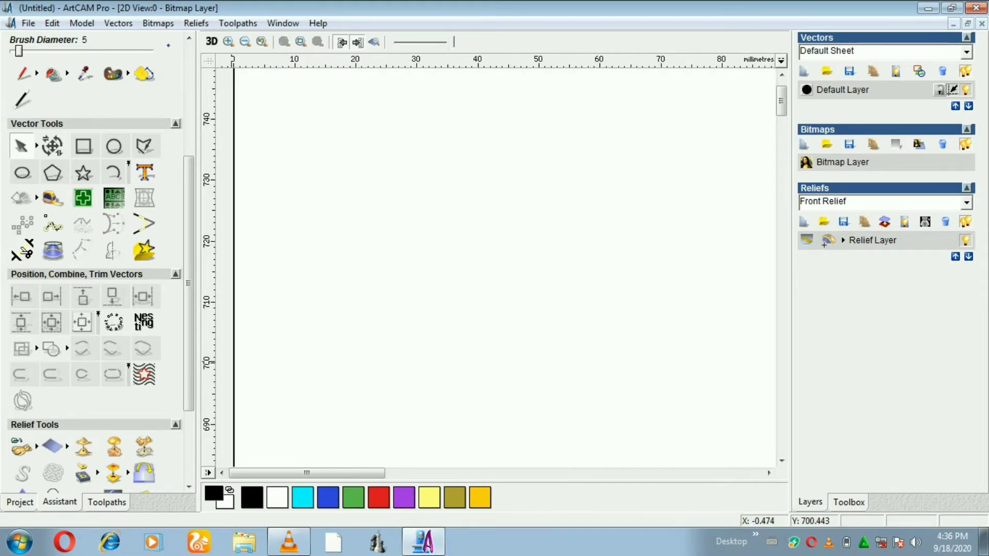
pyautogui.scroll(2, 231, 362)
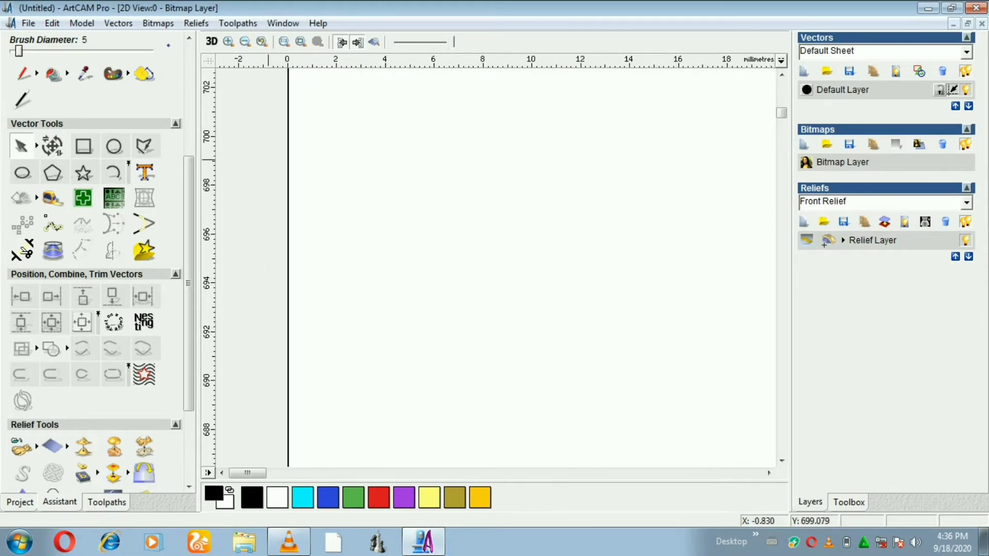
pyautogui.scroll(1, 268, 224)
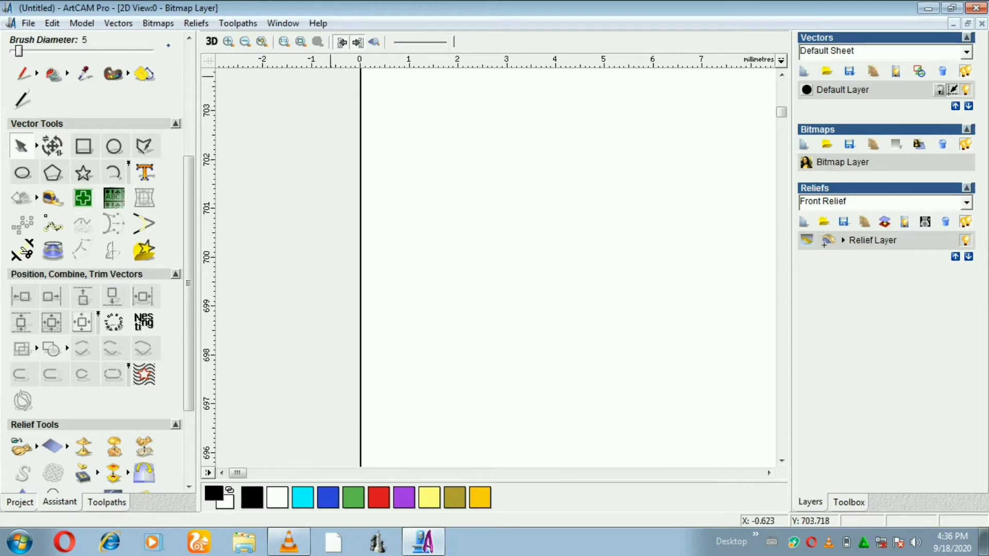
pyautogui.moveTo(330, 61); pyautogui.dragTo(351, 257)
pyautogui.scroll(-4, 356, 242)
pyautogui.scroll(-2, 371, 198)
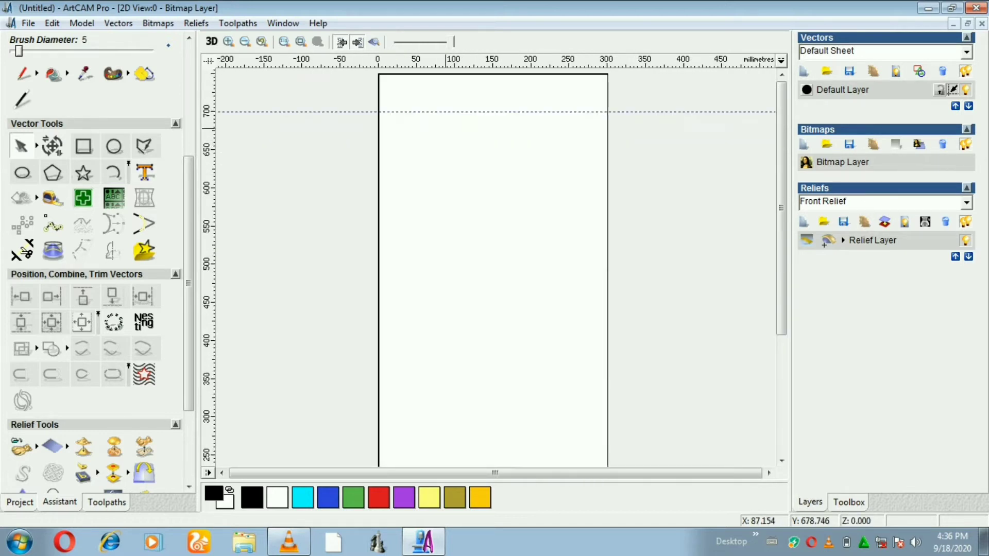
# Draw a vertical polyline about 918 mm long, extending past the rectangle's upper and lower edges, and centre it on the page.
pyautogui.scroll(1, 444, 129)
pyautogui.scroll(-3, 444, 129)
pyautogui.scroll(1, 449, 131)
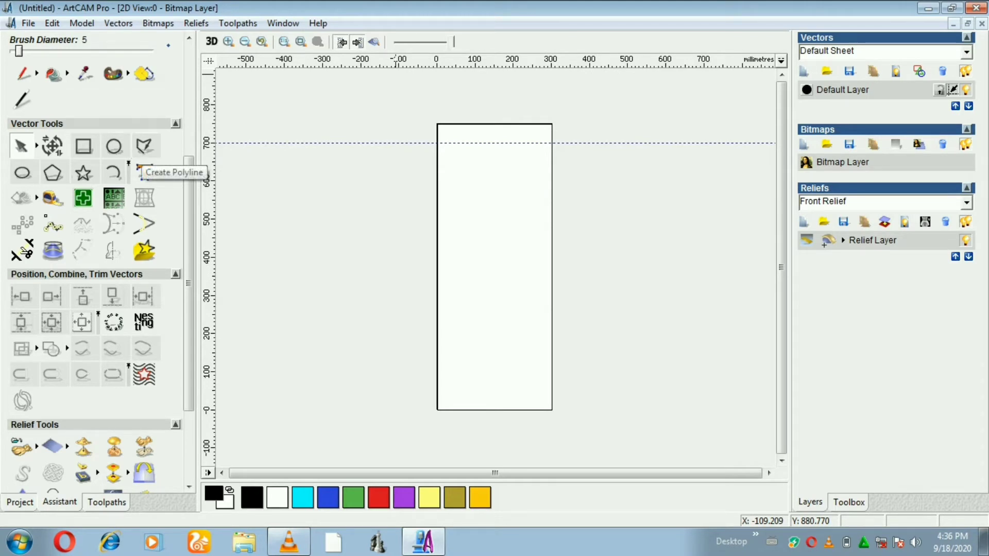
pyautogui.click(141, 170)
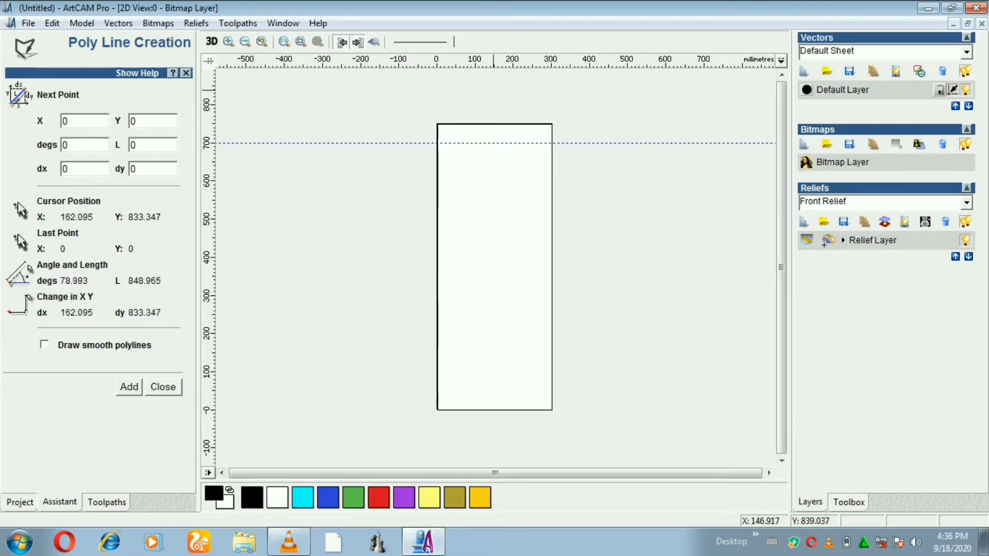
pyautogui.click(492, 88)
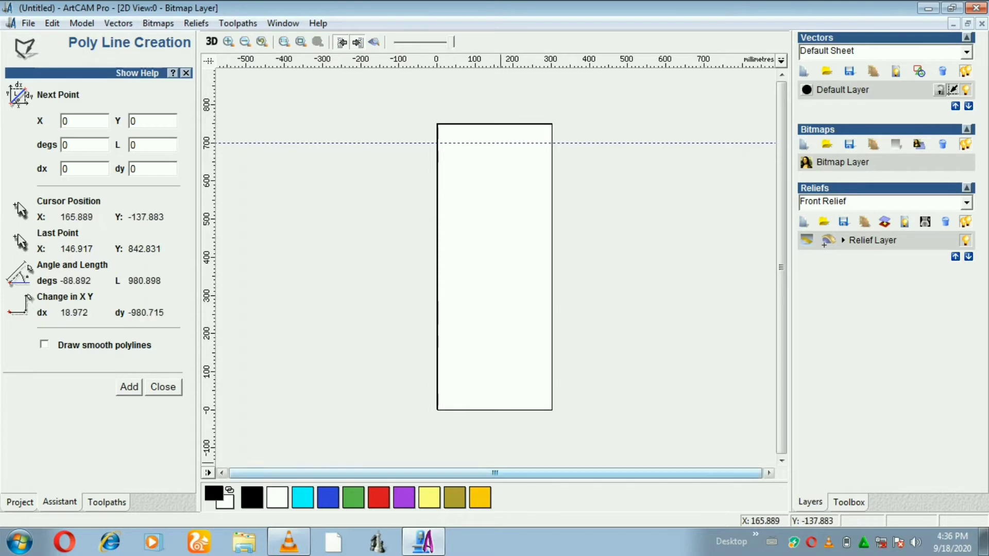
pyautogui.click(492, 438)
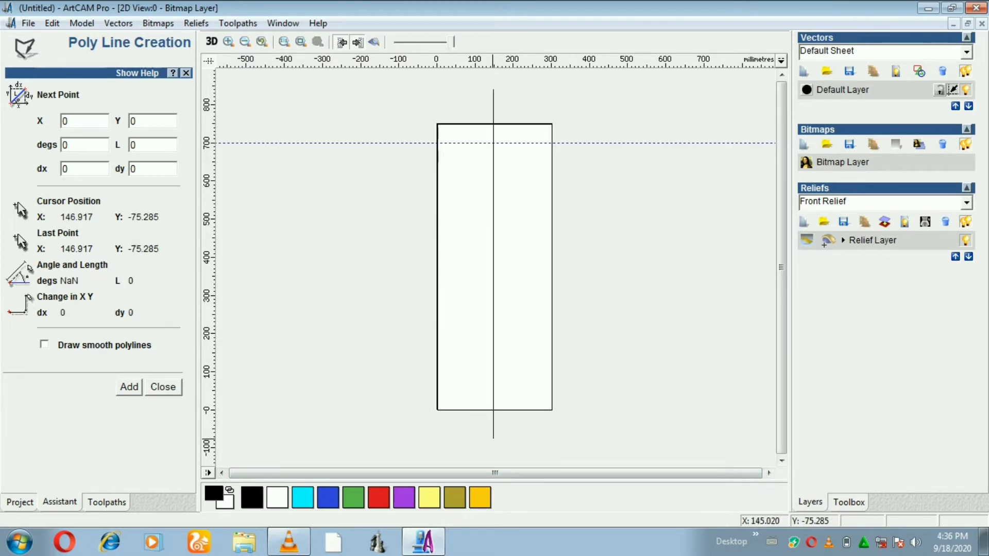
pyautogui.press('Escape')
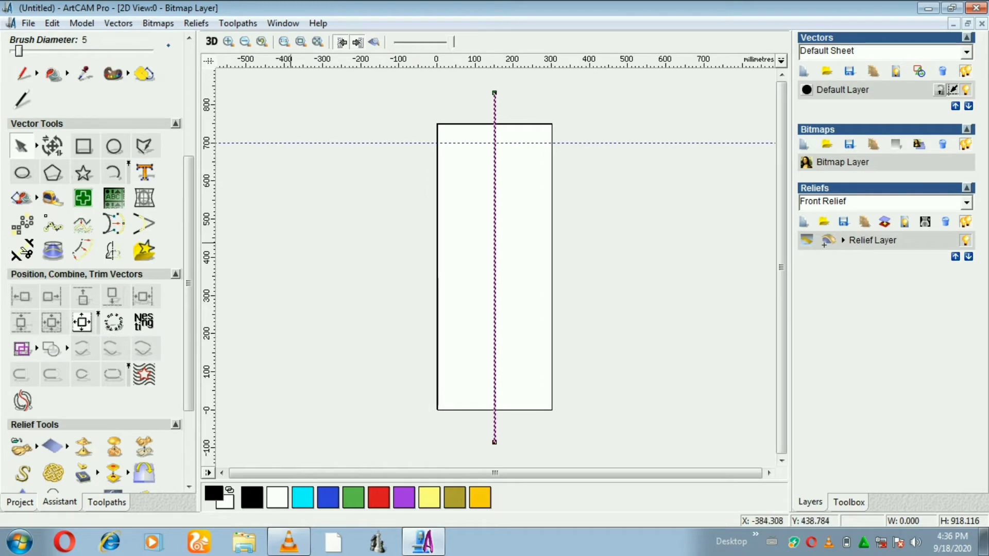
pyautogui.click(528, 186)
# Draw a sloped polyline from the upper edge's midpoint at X 150, Y 750 to where the guideline meets the rectangle's left edge.
pyautogui.scroll(2, 491, 129)
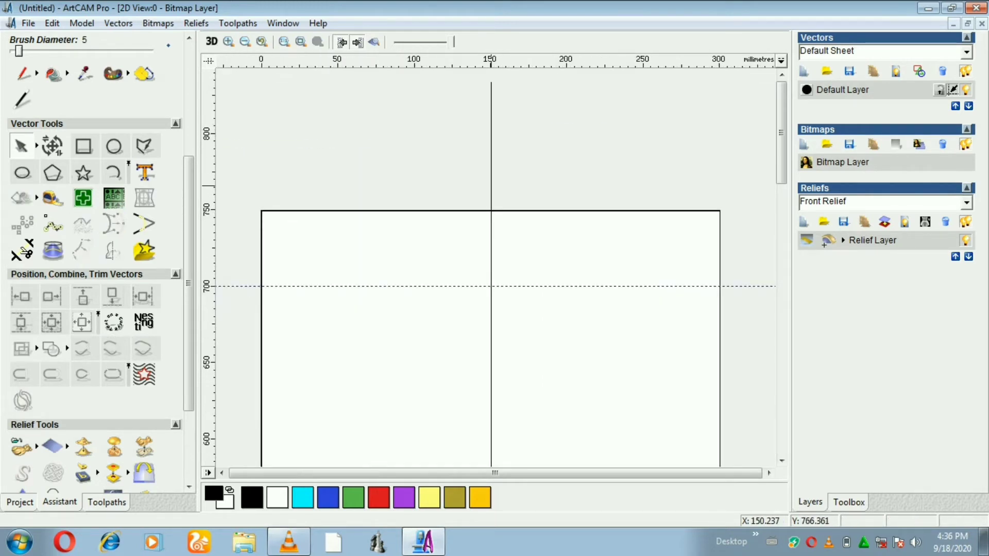
pyautogui.click(490, 183)
pyautogui.click(440, 238)
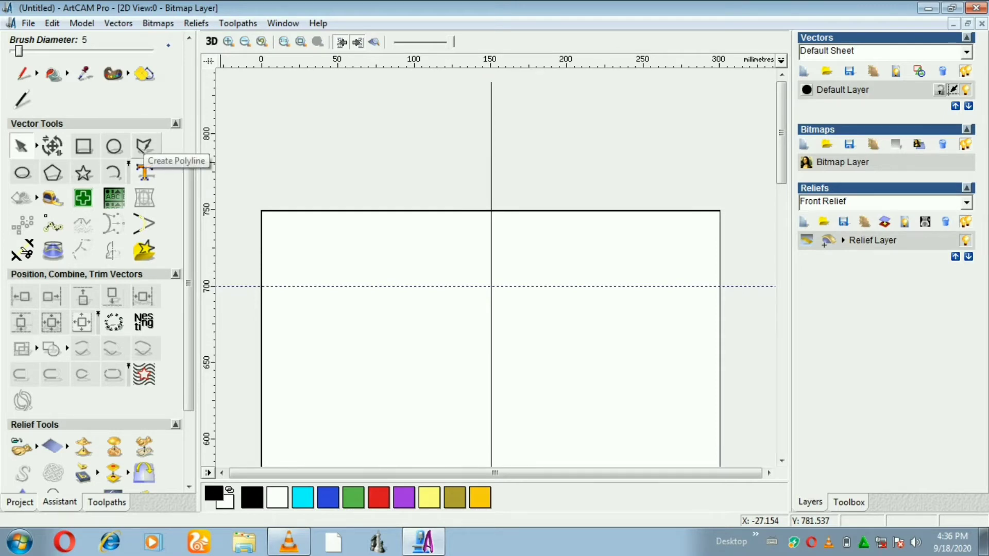
pyautogui.click(144, 148)
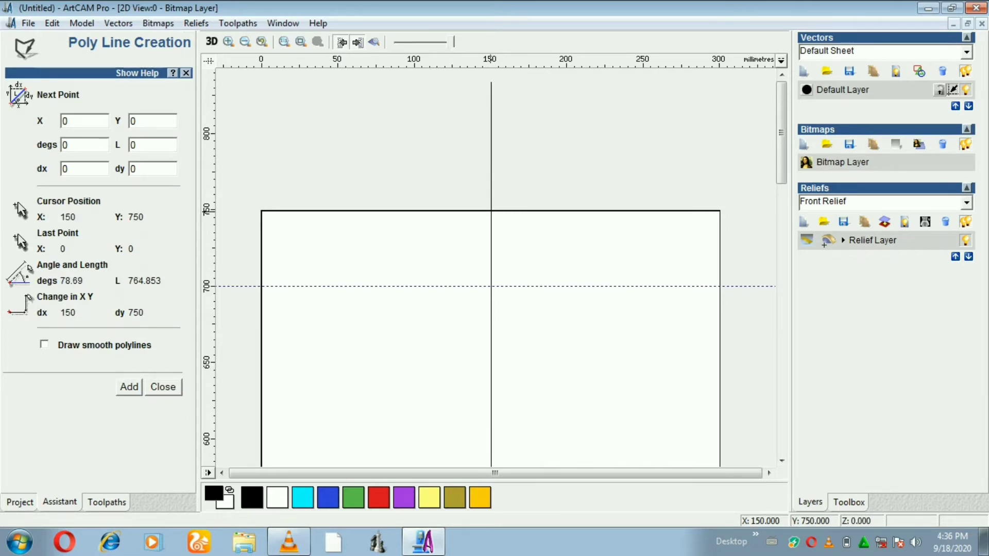
pyautogui.click(491, 210)
pyautogui.scroll(5, 262, 286)
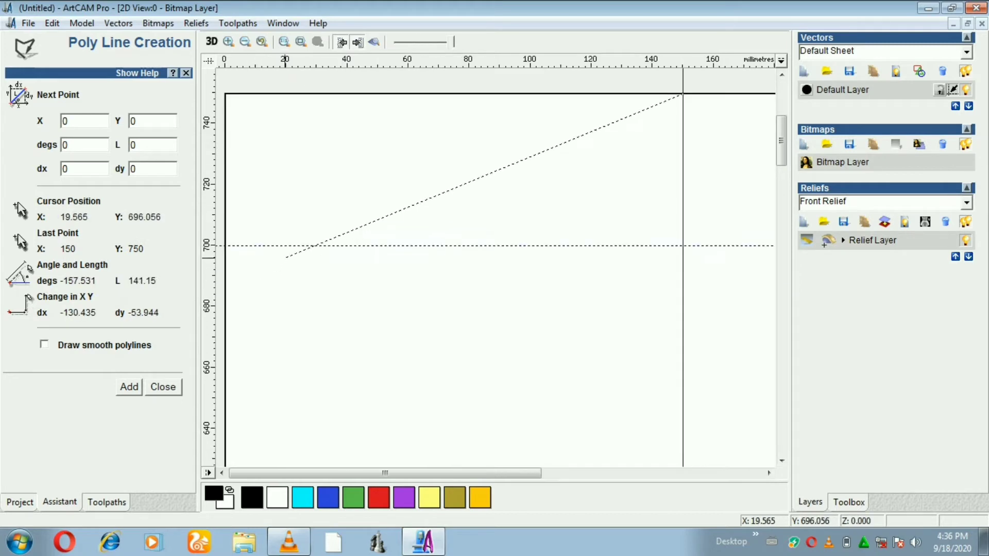
pyautogui.scroll(3, 277, 259)
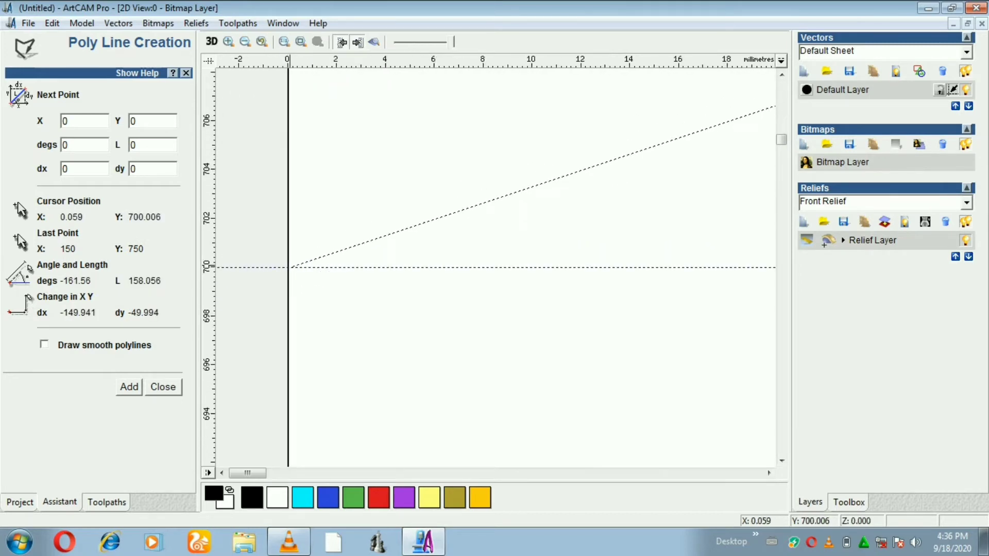
pyautogui.click(290, 267)
pyautogui.rightClick(291, 268)
pyautogui.click(371, 240)
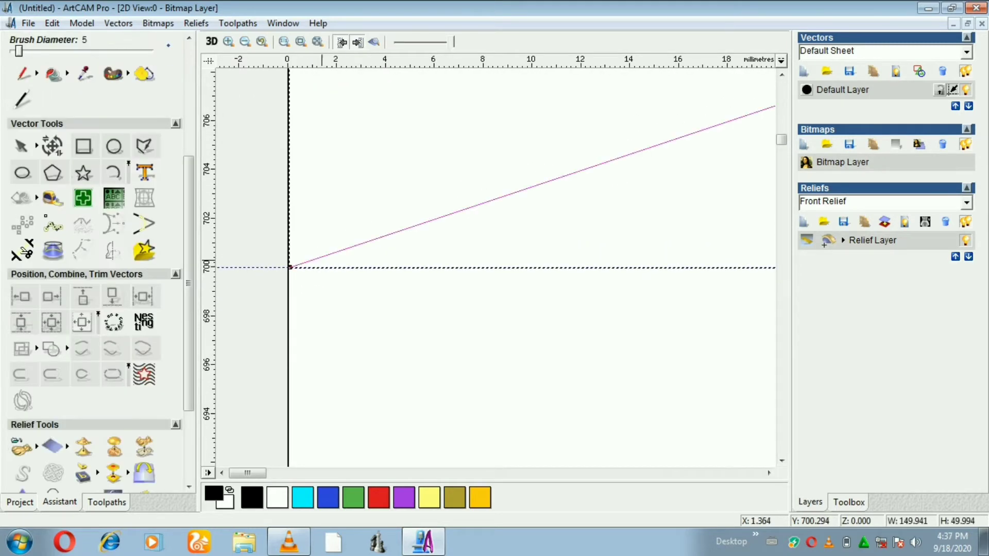
# Enter node editing on the sloped line and convert its span to a Bezier curve.
pyautogui.scroll(-4, 412, 224)
pyautogui.scroll(2, 442, 226)
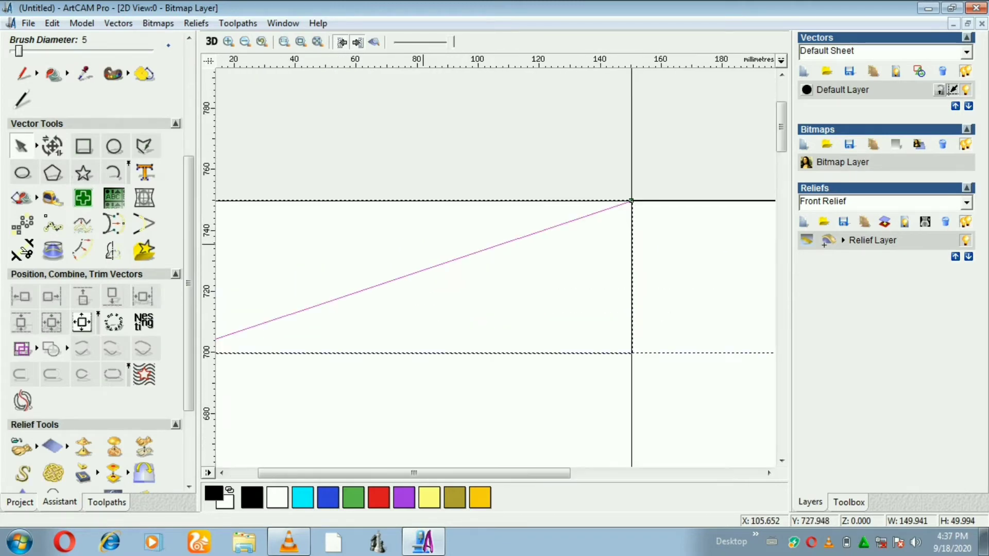
pyautogui.scroll(-3, 438, 206)
pyautogui.scroll(2, 435, 177)
pyautogui.scroll(2, 434, 176)
pyautogui.scroll(-2, 428, 196)
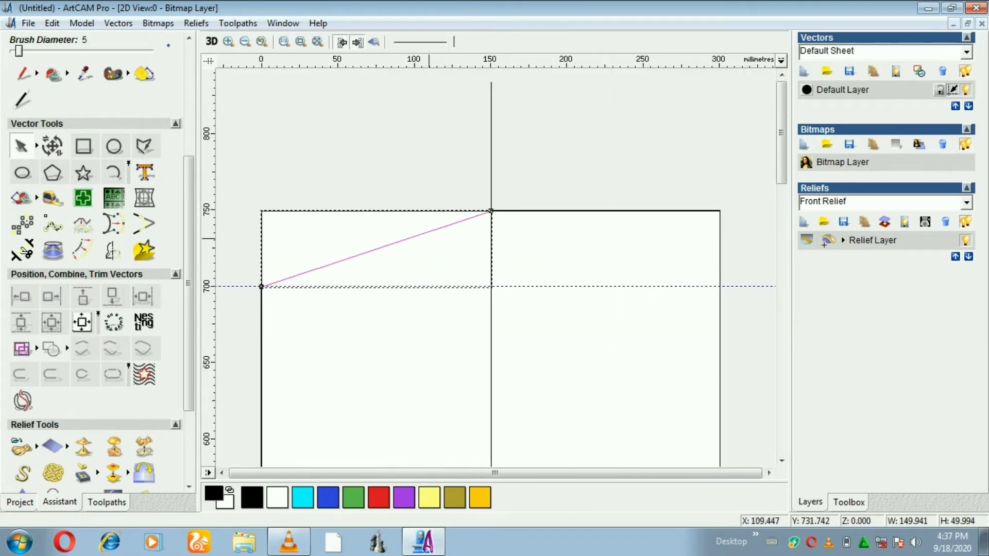
pyautogui.scroll(2, 412, 232)
pyautogui.scroll(-2, 403, 256)
pyautogui.press('n')
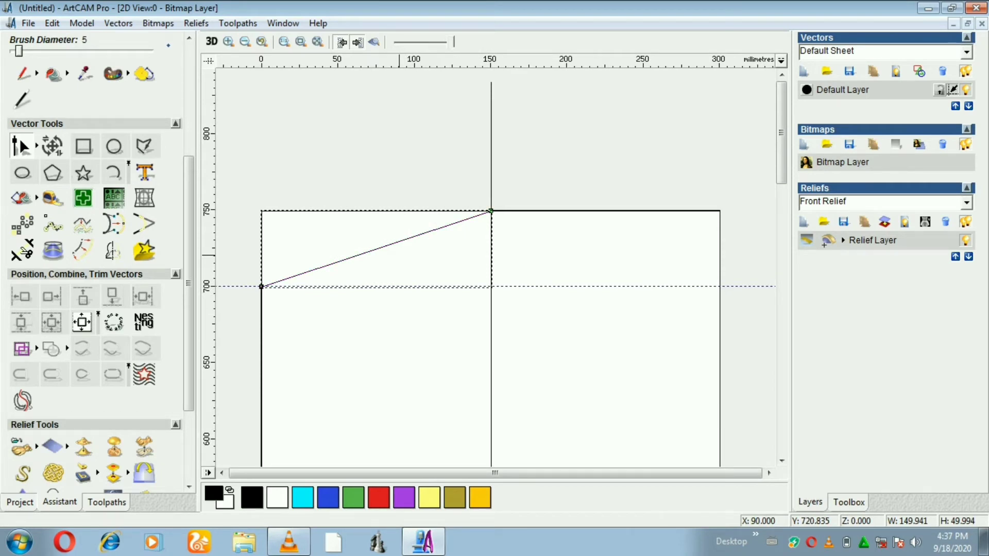
pyautogui.scroll(2, 398, 254)
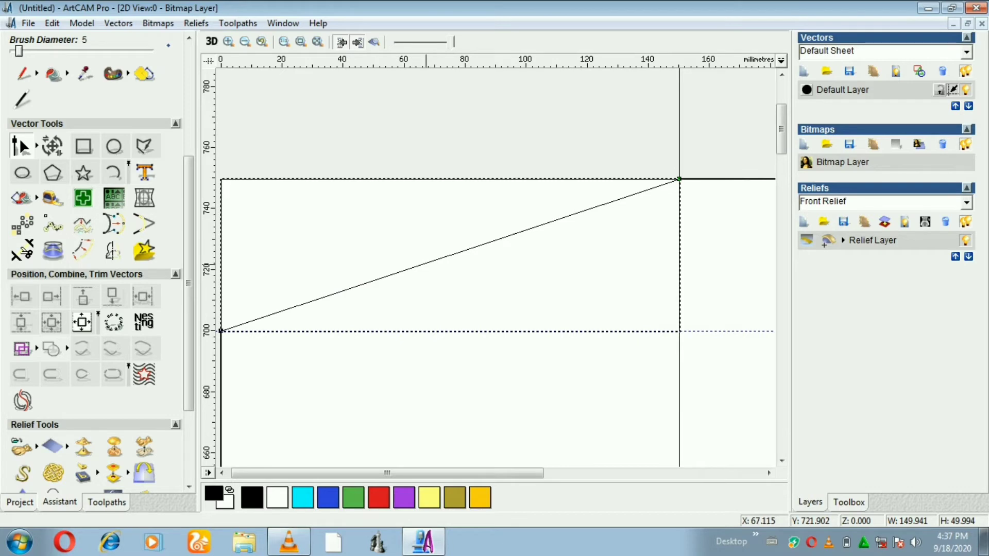
pyautogui.click(431, 260)
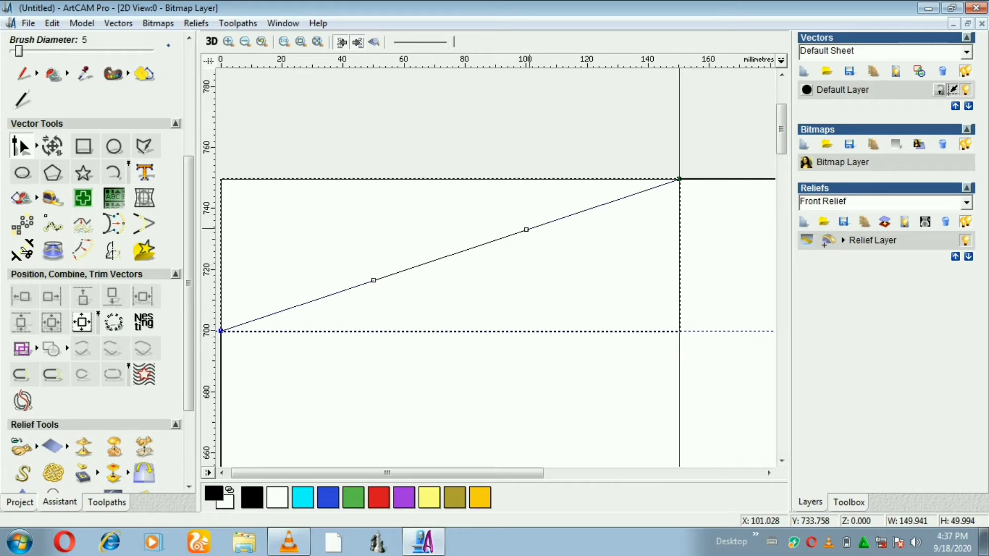
# Shape the span into an S-curve, moving the upper control handle to about X 76, Y 743 and the lower one to about X 57, Y 700.
pyautogui.moveTo(526, 229); pyautogui.dragTo(452, 199)
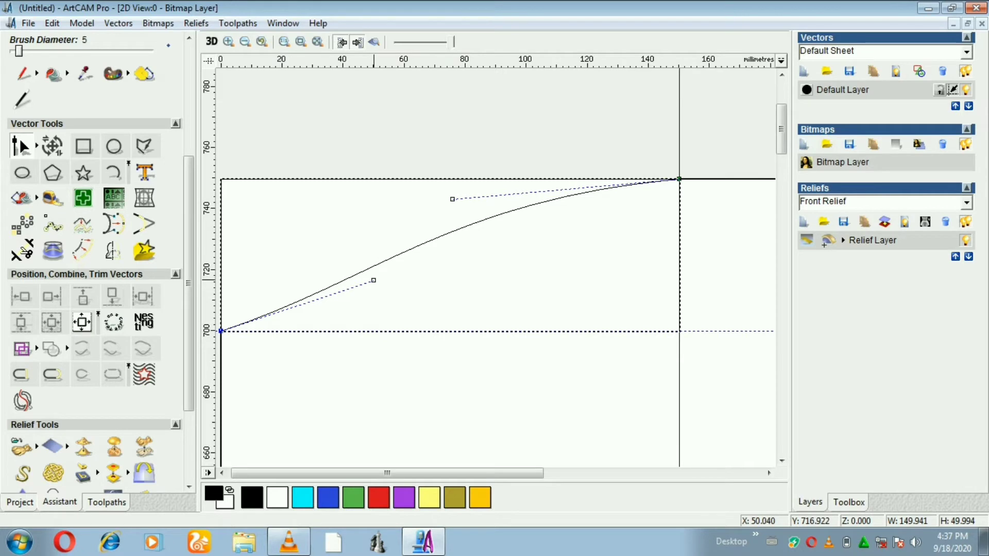
pyautogui.moveTo(372, 280); pyautogui.dragTo(394, 331)
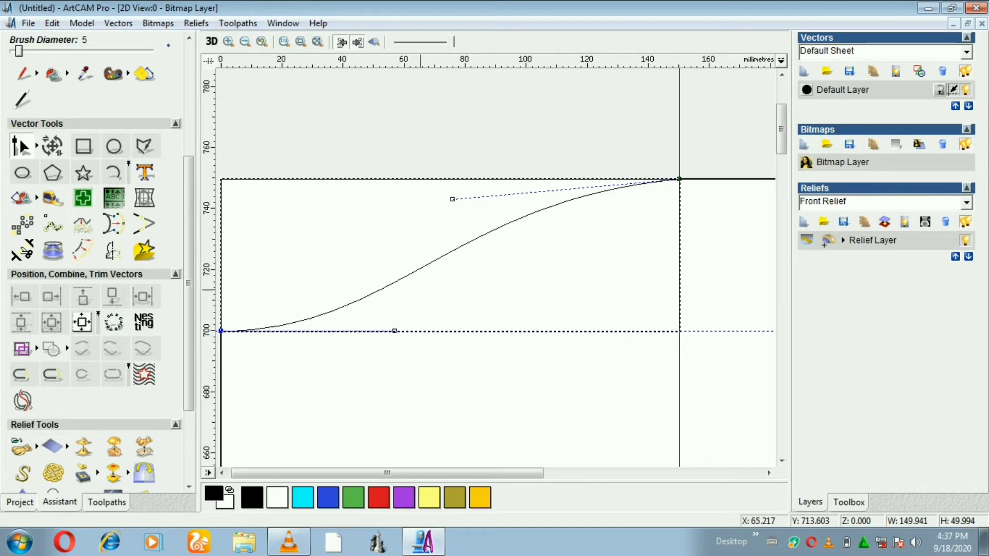
pyautogui.scroll(-1, 478, 242)
pyautogui.scroll(1, 424, 245)
pyautogui.press('n')
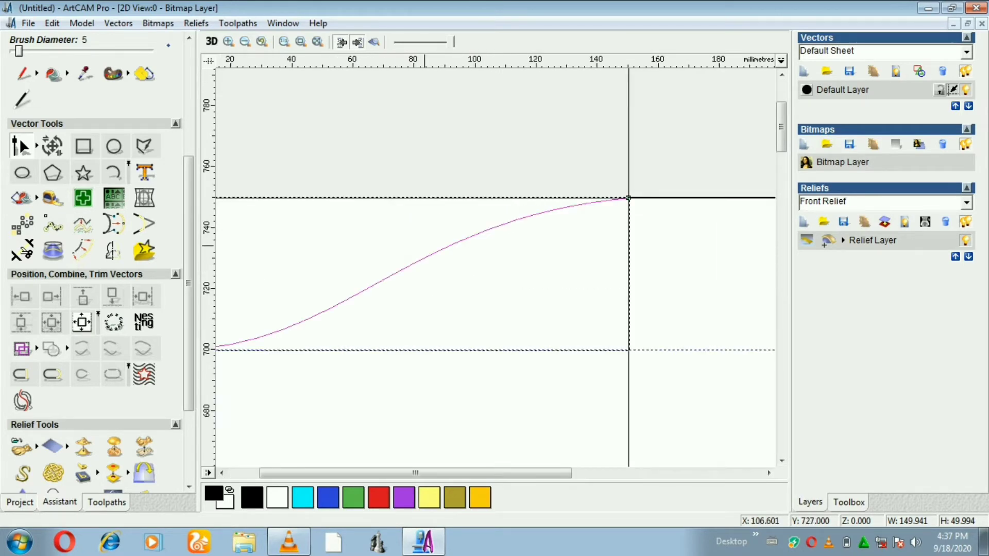
pyautogui.scroll(-1, 492, 271)
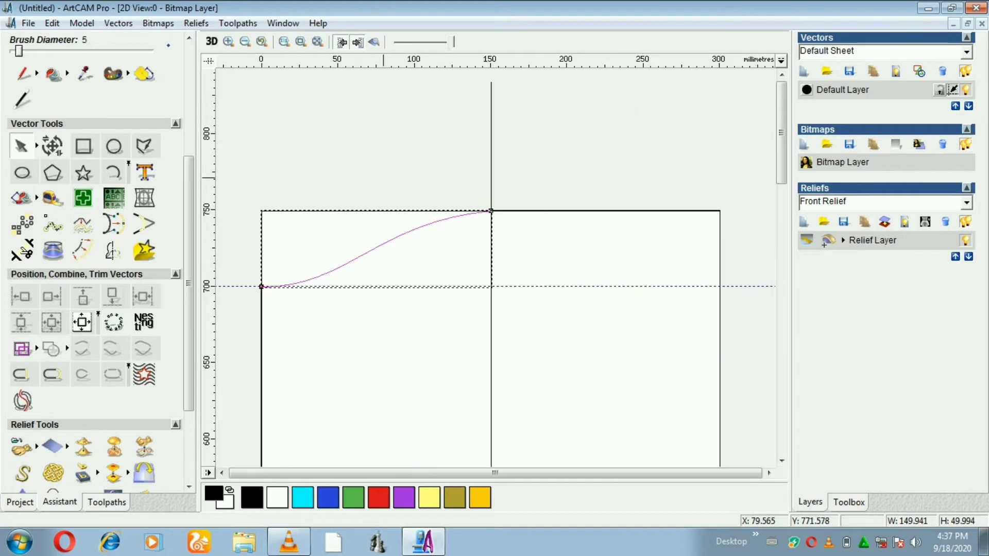
# Duplicate the S-curve in place and mirror the copy horizontally about its right side to complete the arched top.
pyautogui.rightClick(416, 181)
pyautogui.click(450, 205)
pyautogui.rightClick(442, 181)
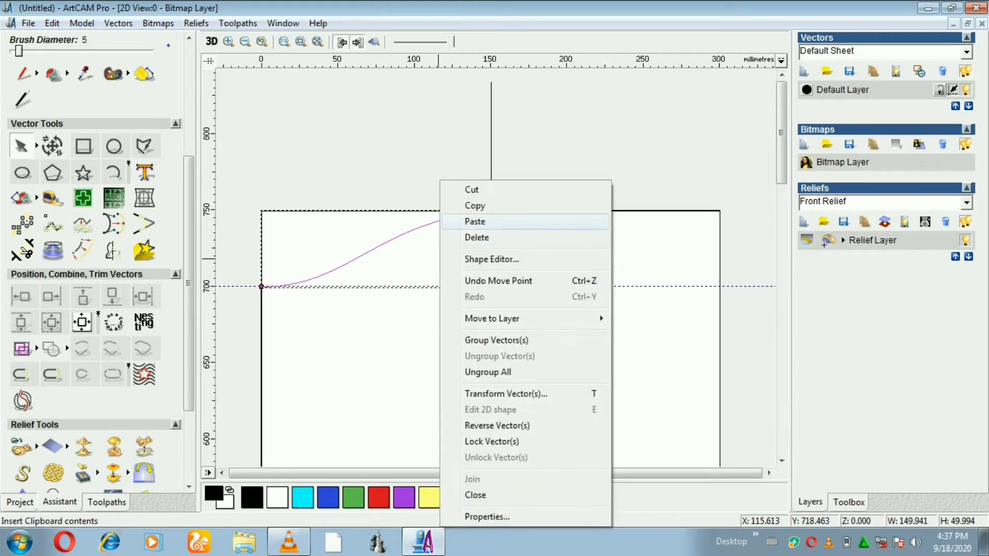
pyautogui.click(454, 216)
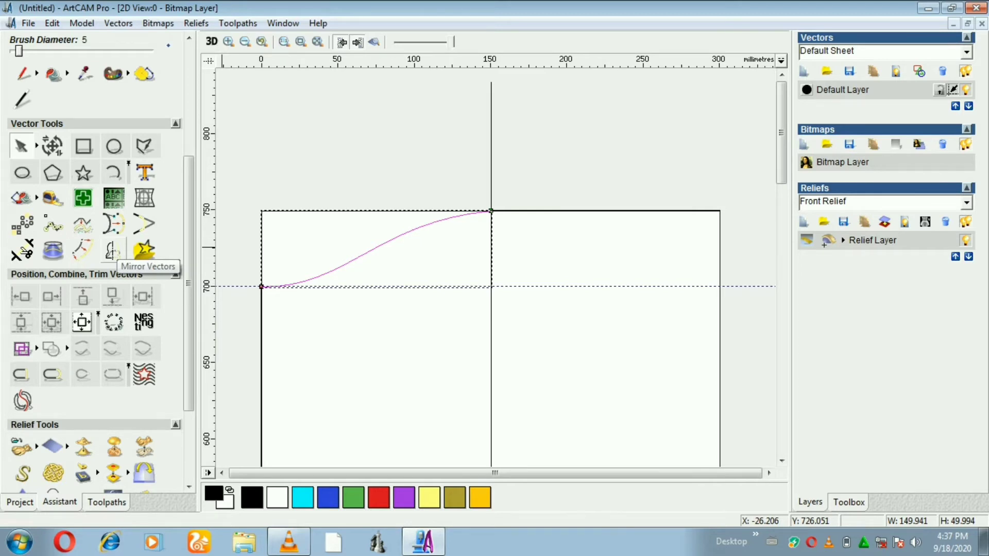
pyautogui.click(112, 251)
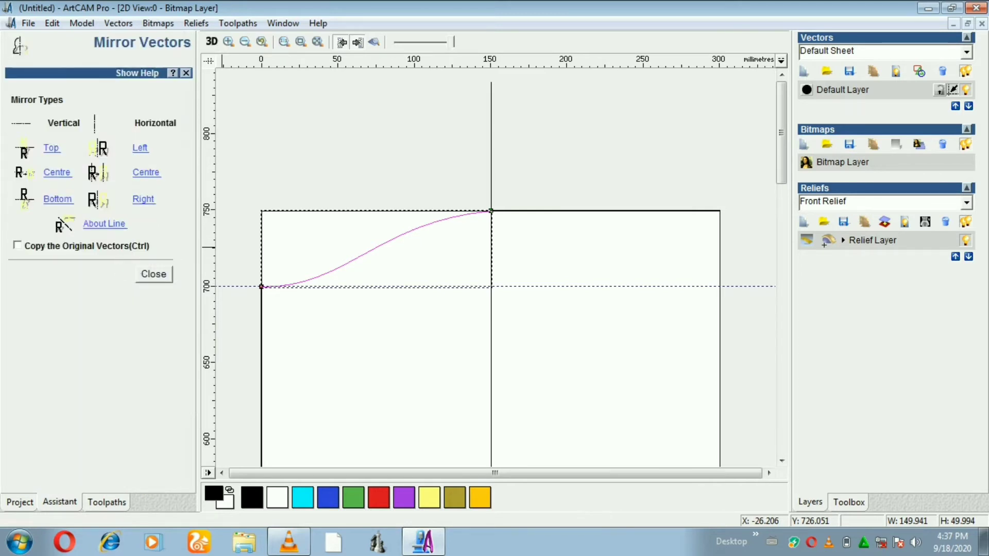
pyautogui.click(143, 199)
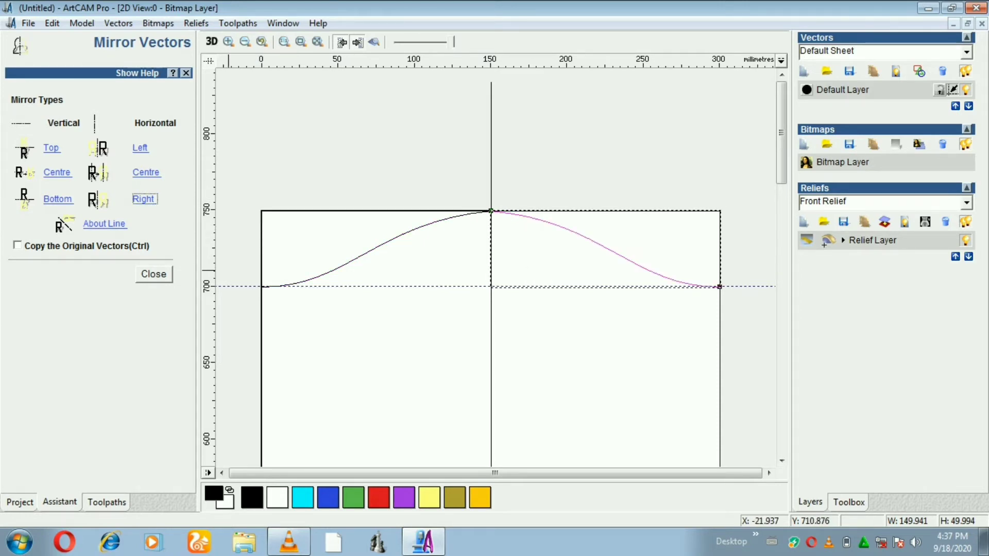
pyautogui.click(154, 274)
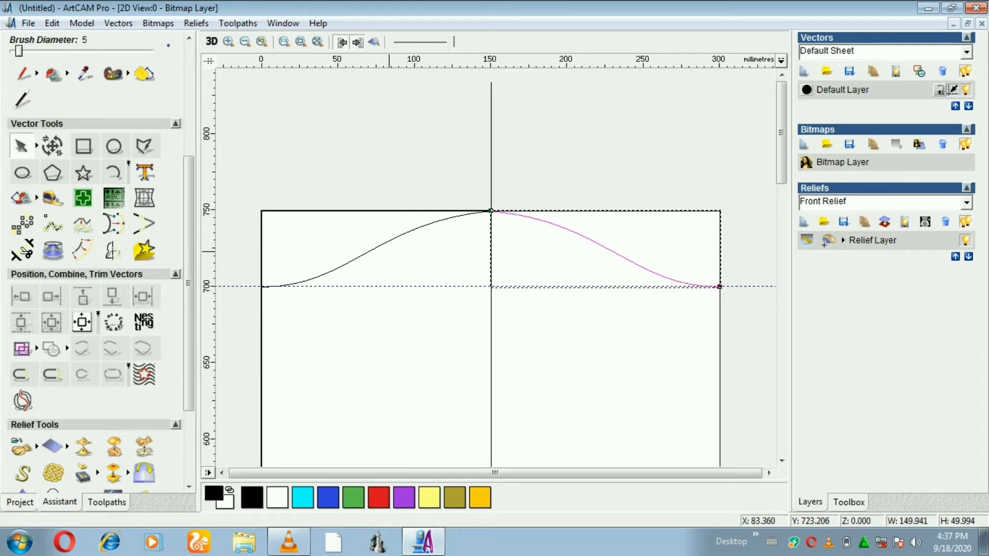
# Select both half curves, join them with a line into one arch, and clear the selection.
pyautogui.keyDown('shift'); pyautogui.click(386, 244); pyautogui.keyUp('shift')
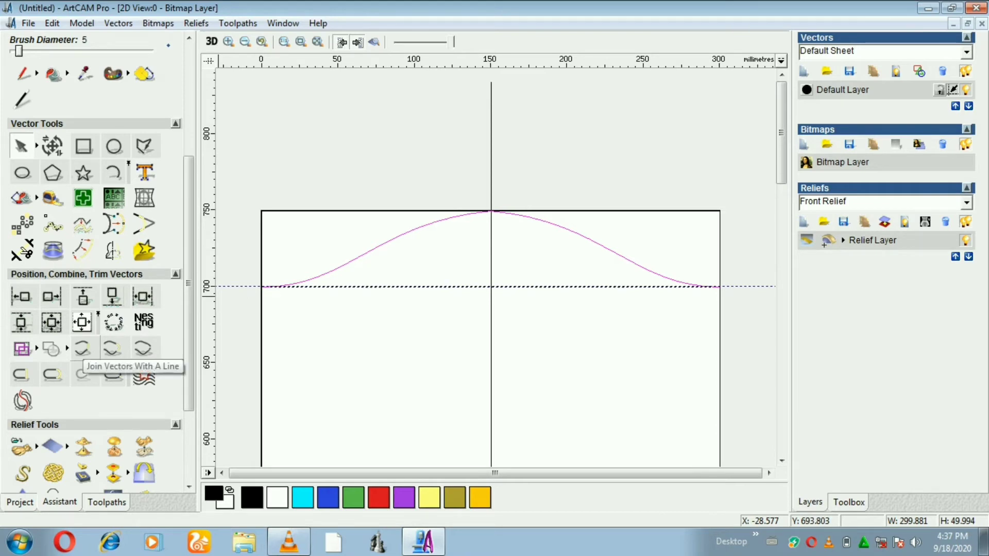
pyautogui.click(82, 348)
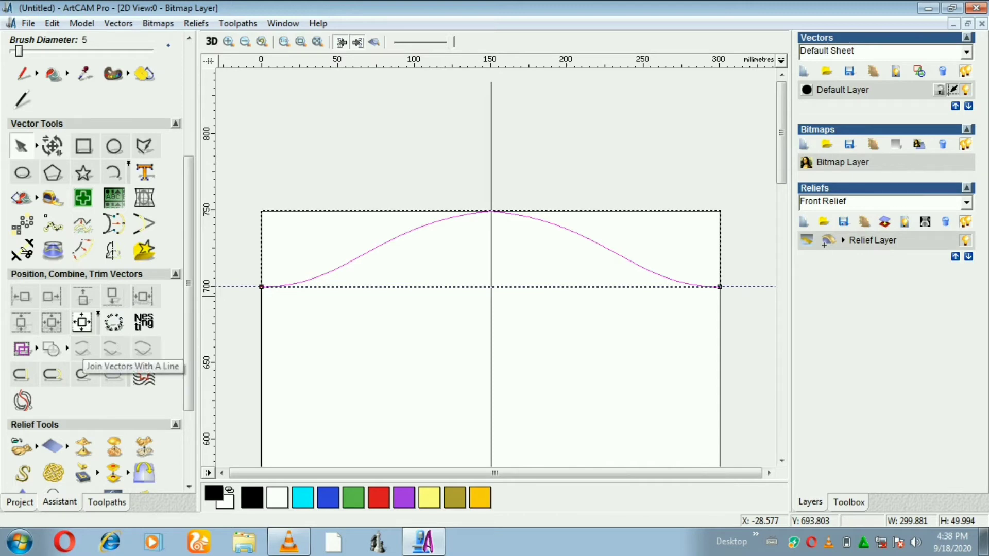
pyautogui.scroll(-3, 82, 348)
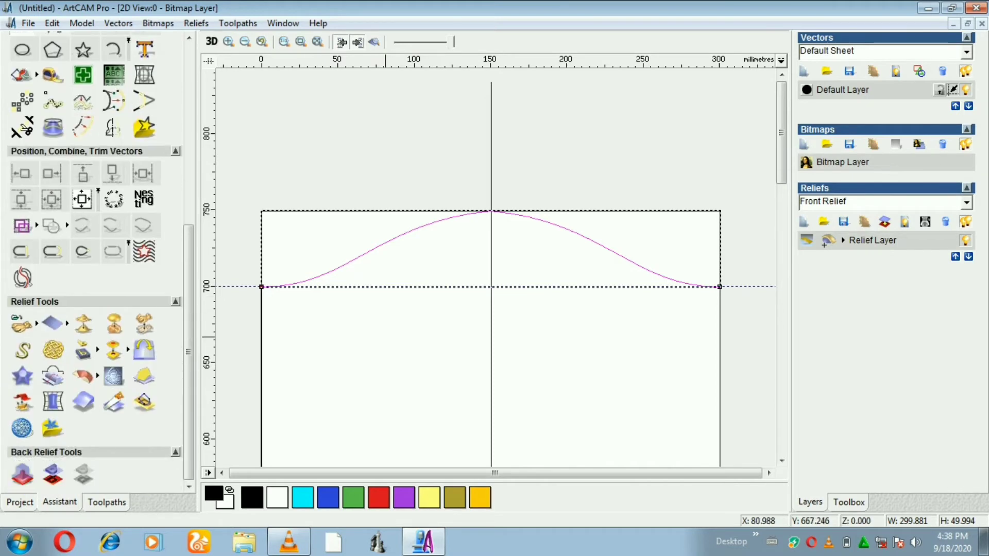
pyautogui.click(309, 326)
# In node editing, cut the rectangle's left edge where the arch meets it at X 0, Y 700.
pyautogui.scroll(-1, 309, 325)
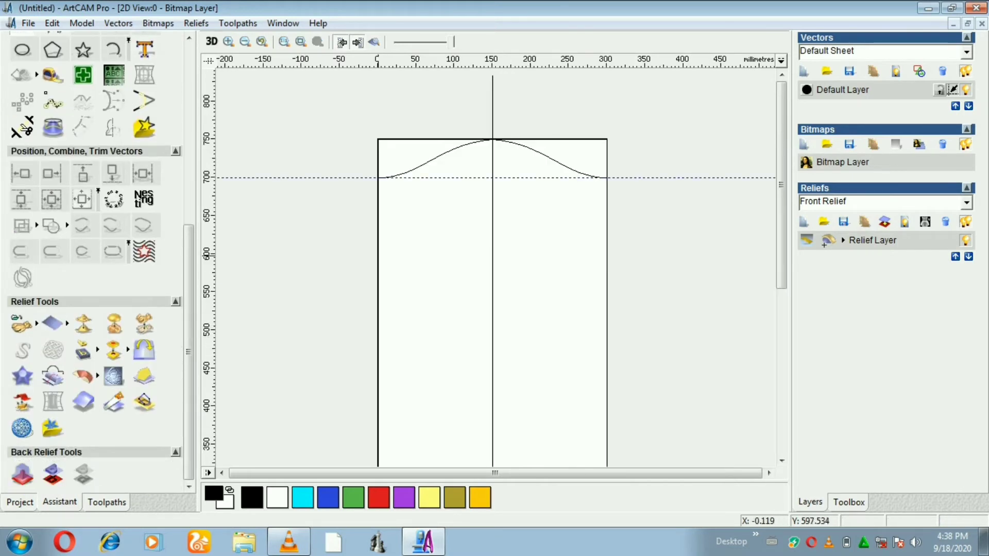
pyautogui.click(379, 252)
pyautogui.scroll(-1, 382, 252)
pyautogui.scroll(1, 453, 148)
pyautogui.scroll(-1, 476, 144)
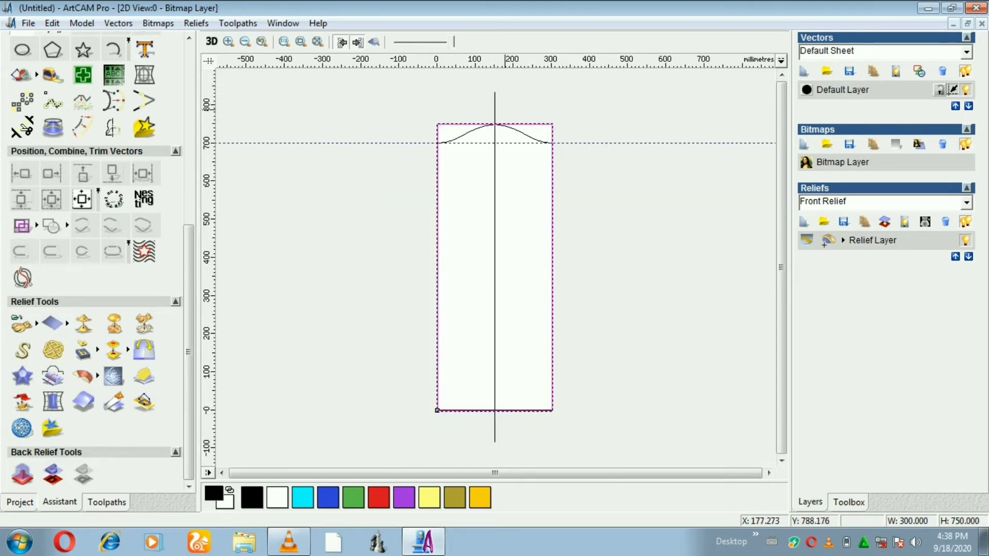
pyautogui.scroll(1, 484, 151)
pyautogui.scroll(1, 464, 206)
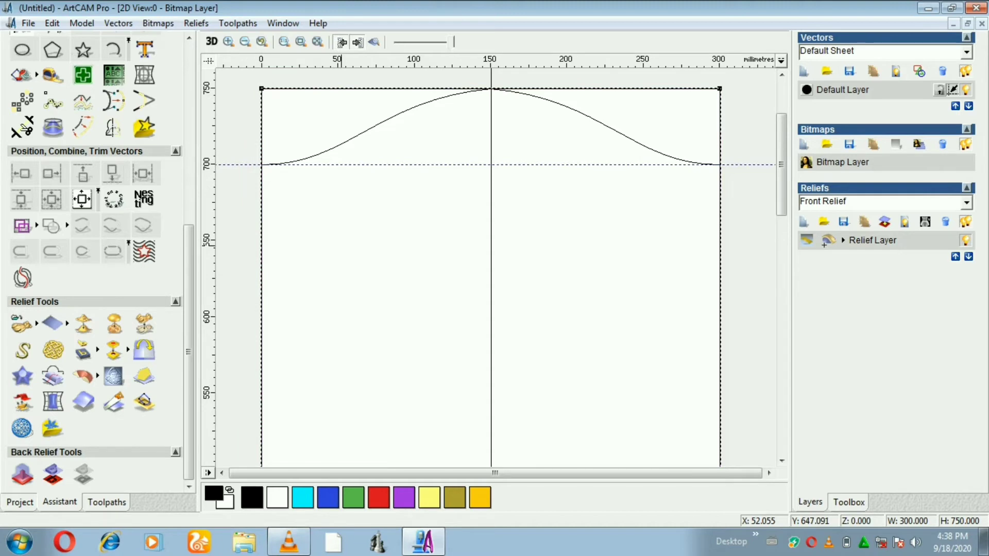
pyautogui.scroll(1, 248, 267)
pyautogui.scroll(1, 248, 266)
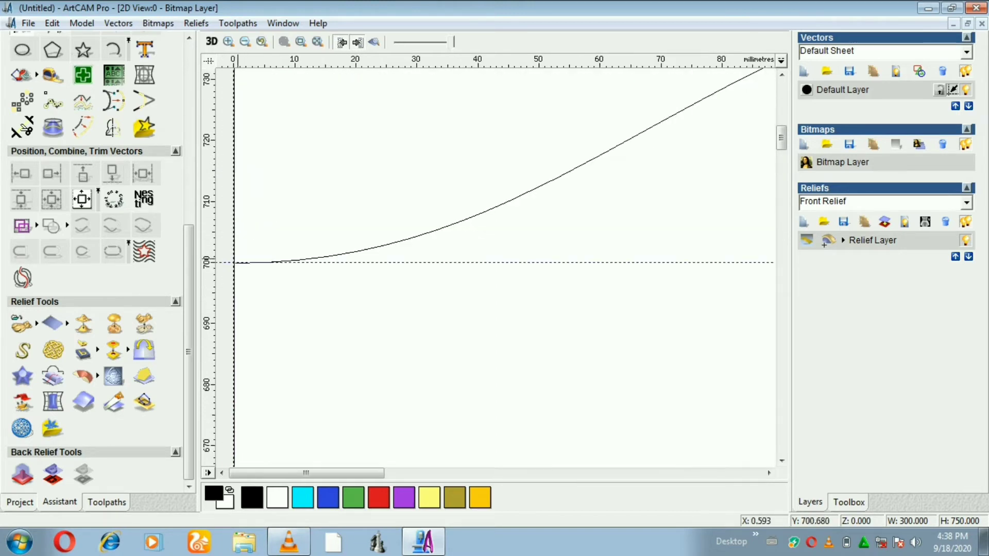
pyautogui.scroll(1, 236, 265)
pyautogui.scroll(1, 236, 264)
pyautogui.scroll(1, 237, 264)
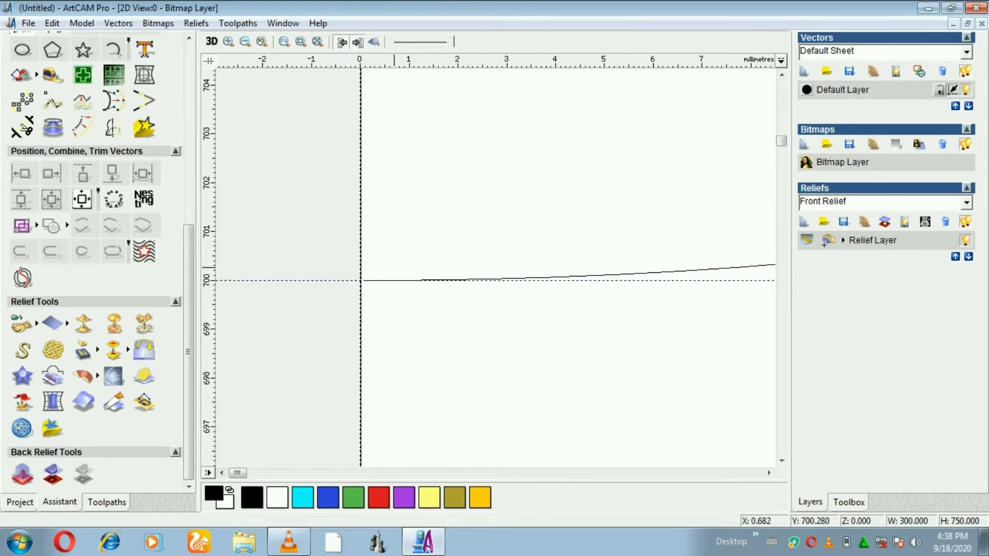
pyautogui.scroll(1, 237, 264)
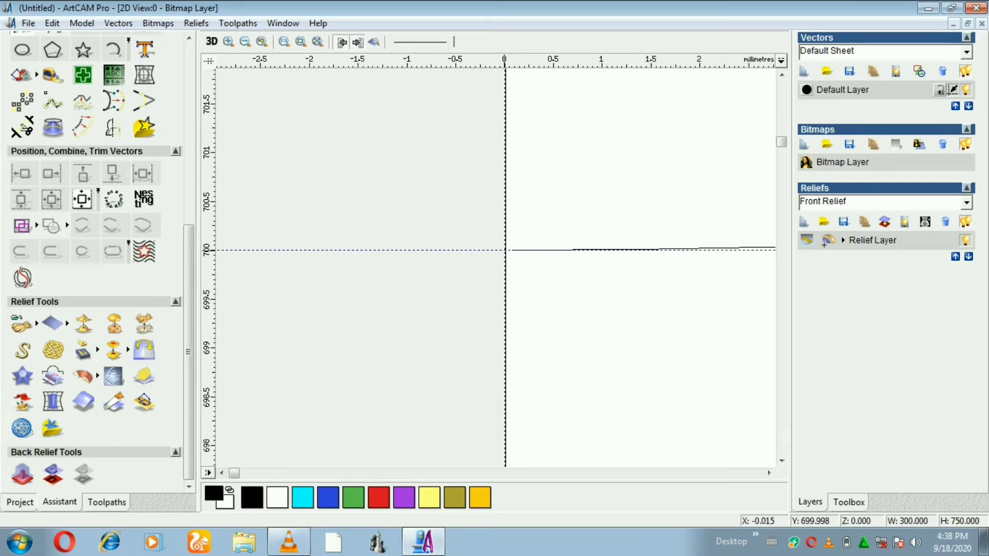
pyautogui.click(505, 250)
pyautogui.scroll(-6, 507, 251)
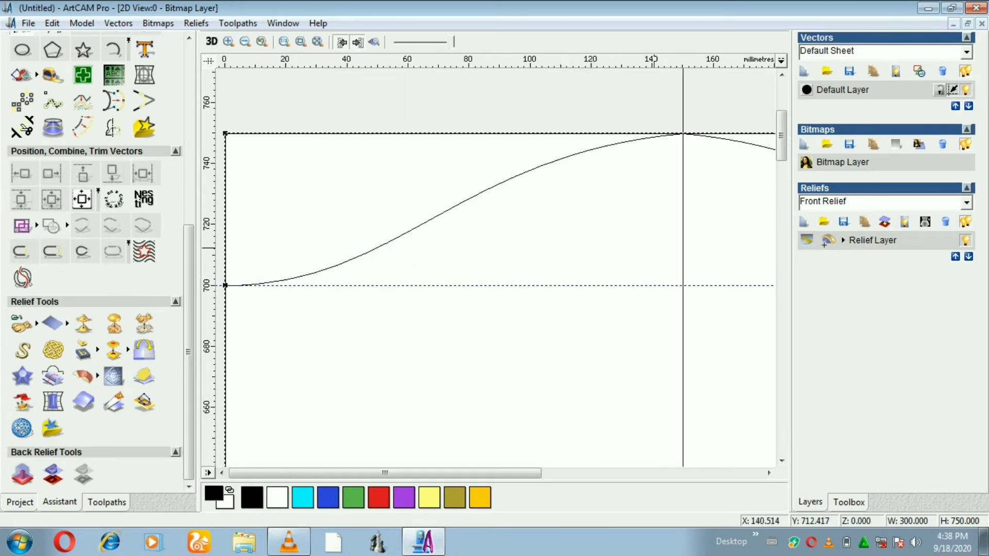
# Cut the rectangle's right edge at the arch's other end, X 300, Y 700, and leave node editing.
pyautogui.scroll(2, 713, 262)
pyautogui.scroll(4, 668, 298)
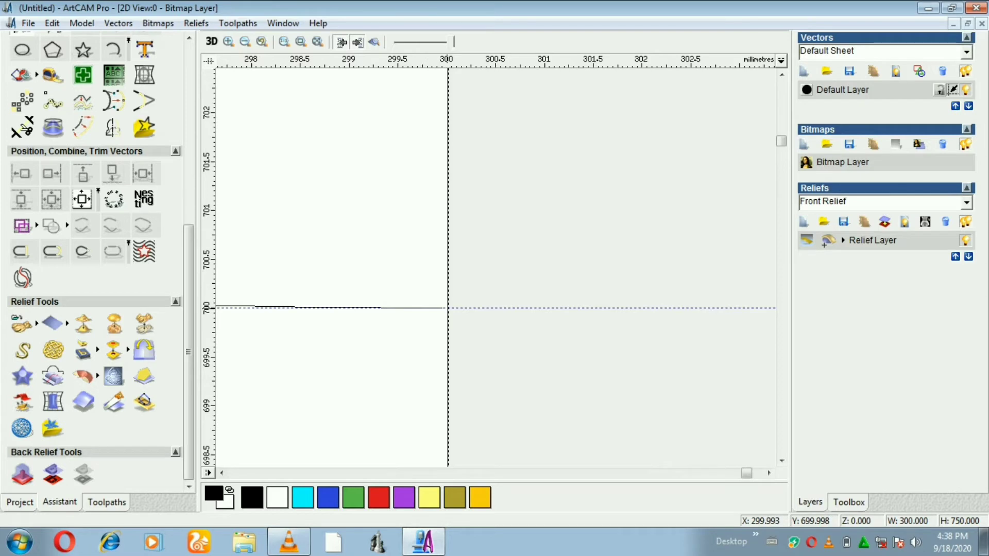
pyautogui.scroll(-10, 447, 307)
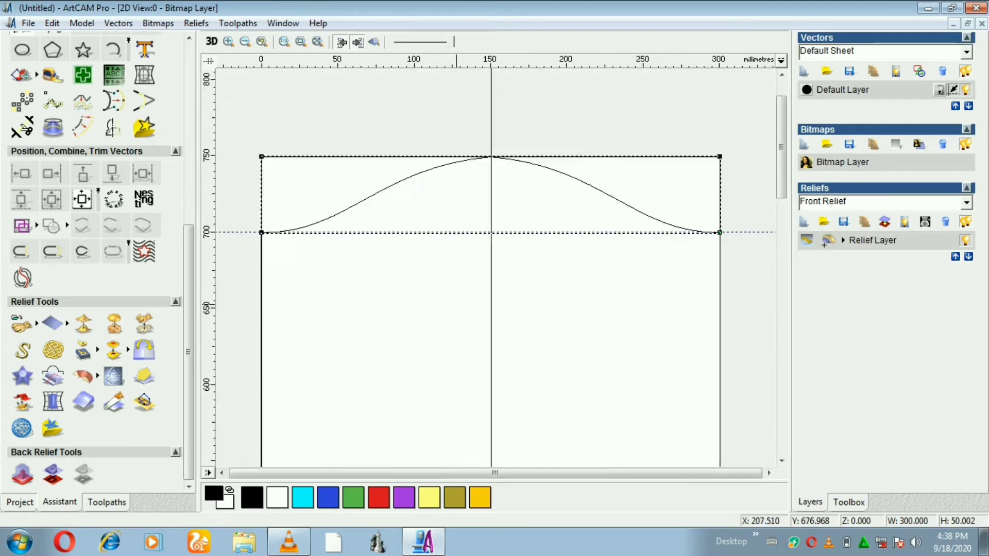
pyautogui.press('n')
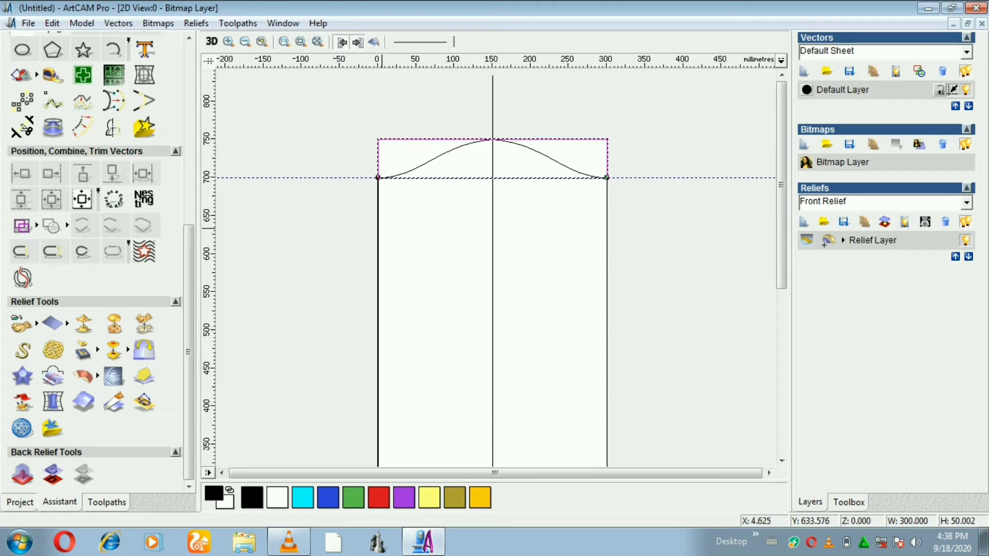
# Join the lower part of the cut rectangle to the arch and close the outline with a line.
pyautogui.click(379, 227)
pyautogui.scroll(-3, 379, 227)
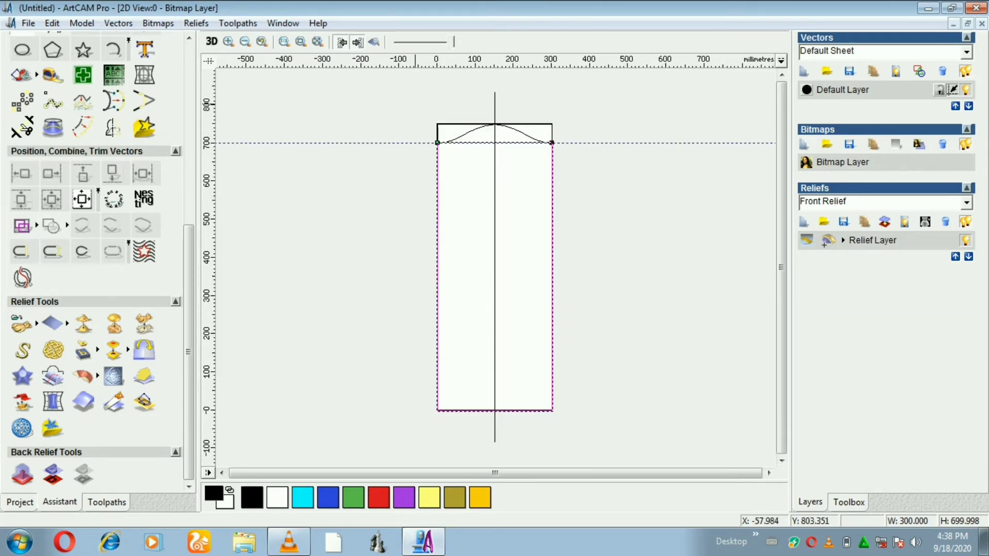
pyautogui.scroll(2, 496, 108)
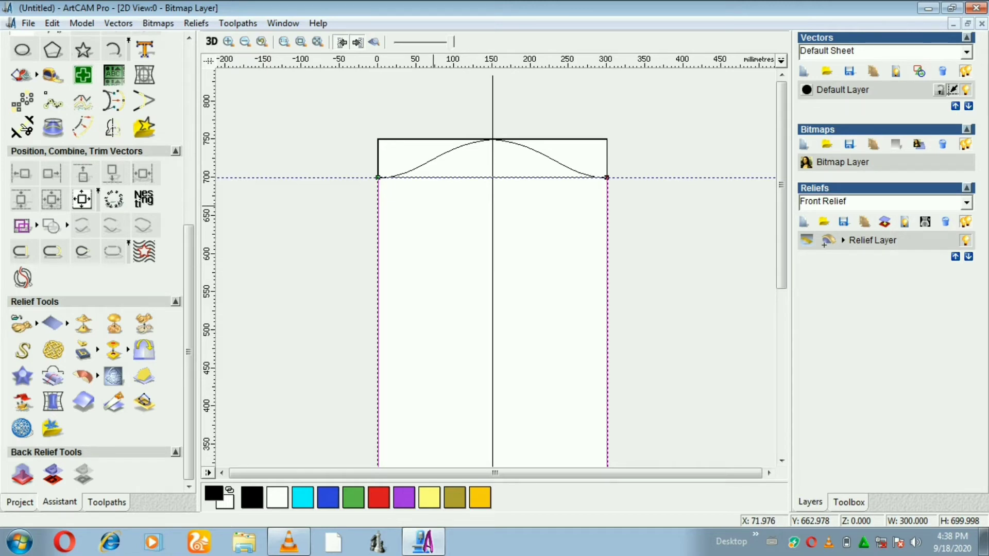
pyautogui.keyDown('shift'); pyautogui.click(447, 153); pyautogui.keyUp('shift')
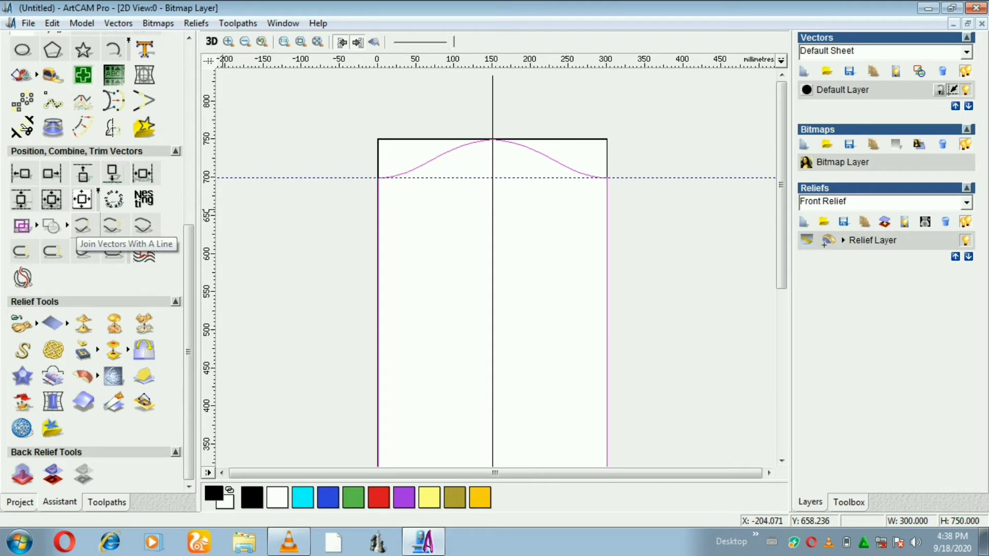
pyautogui.hotkey('ctrl', 'a')
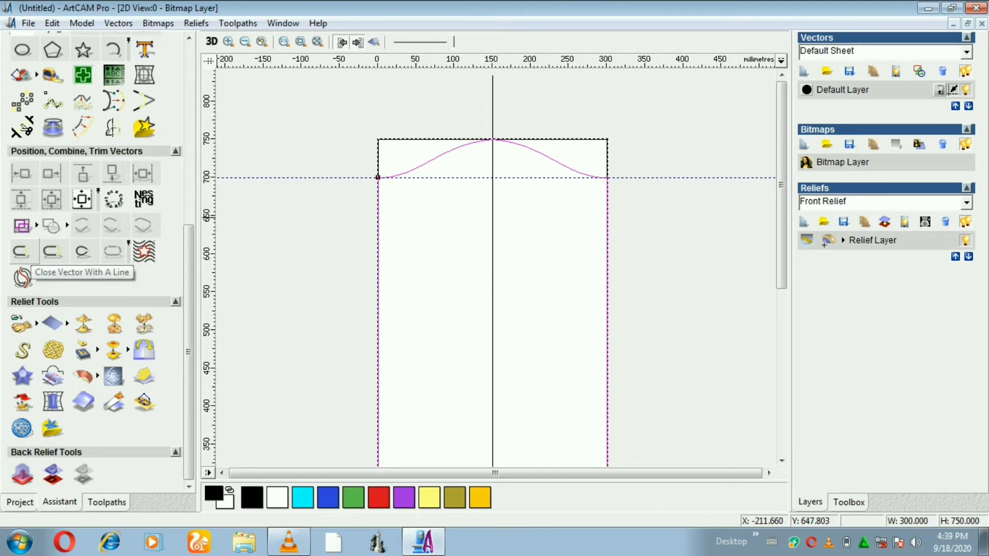
# Examine the joint between the arch and the left edge near X 0, Y 700 on the combined outline.
pyautogui.click(394, 195)
pyautogui.scroll(2, 394, 196)
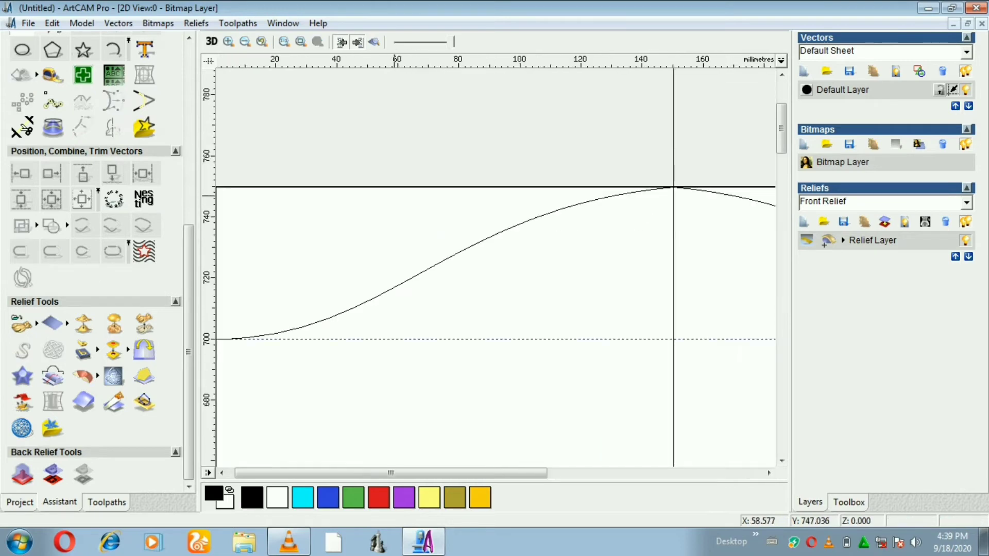
pyautogui.click(410, 278)
pyautogui.scroll(-2, 385, 281)
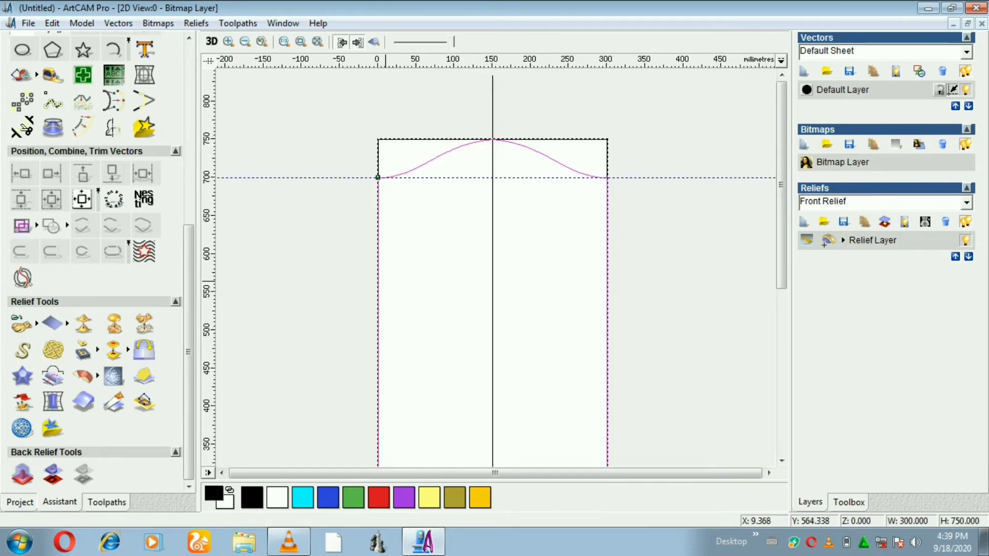
pyautogui.scroll(2, 383, 178)
pyautogui.scroll(2, 381, 175)
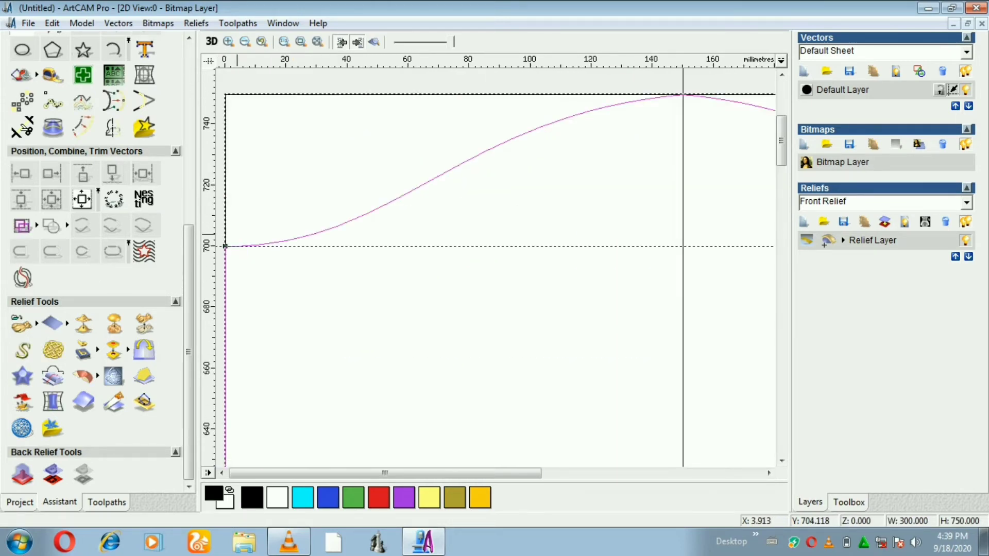
pyautogui.scroll(4, 237, 233)
pyautogui.scroll(4, 307, 284)
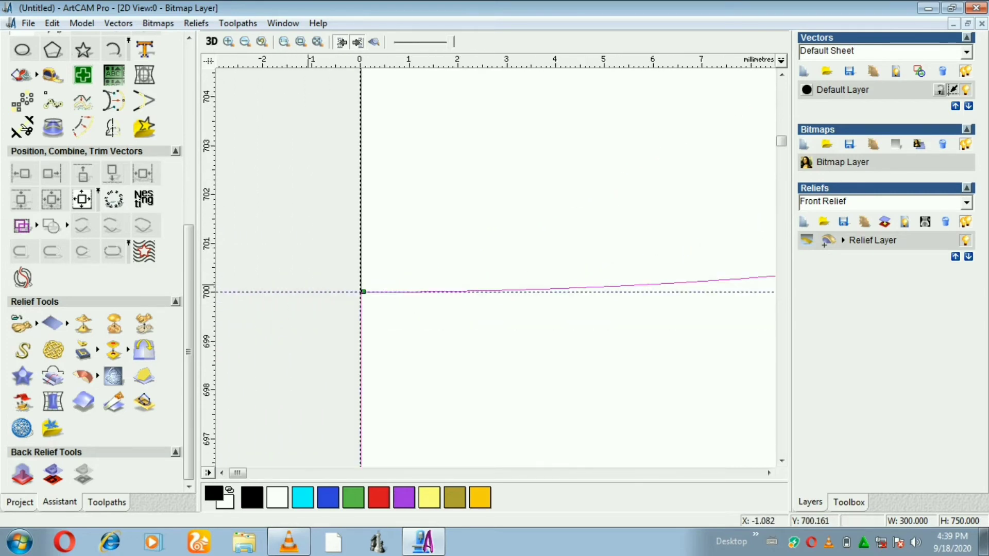
pyautogui.scroll(6, 355, 288)
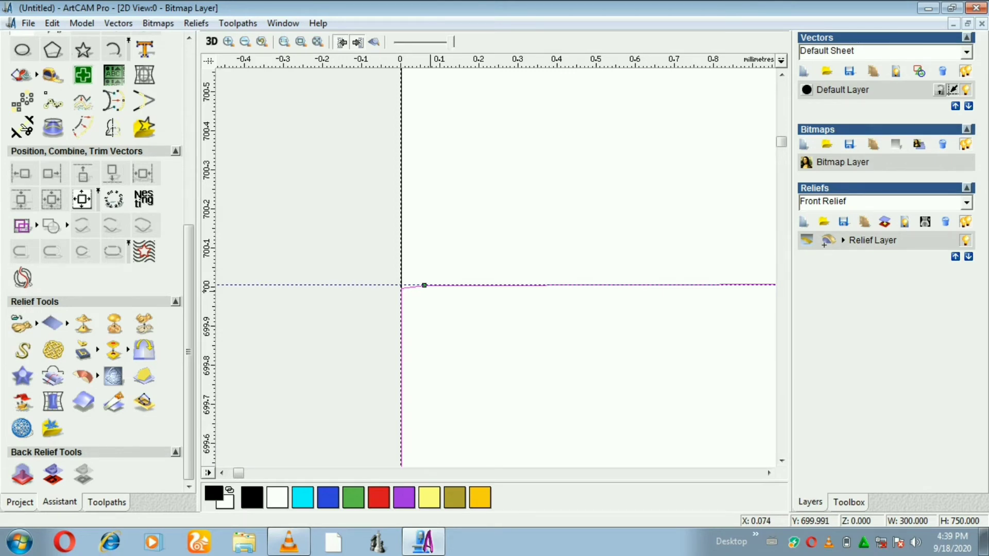
pyautogui.scroll(-6, 429, 289)
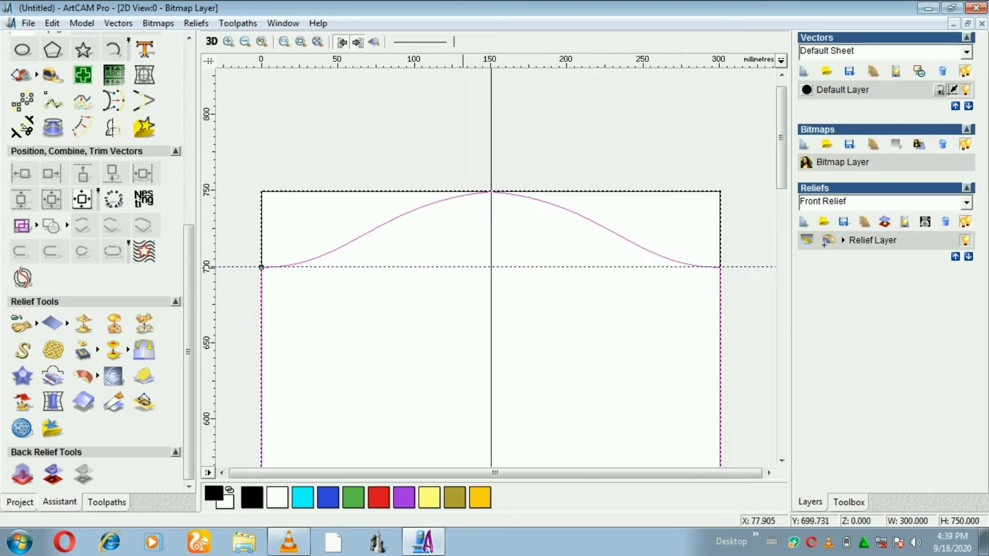
pyautogui.scroll(-2, 379, 267)
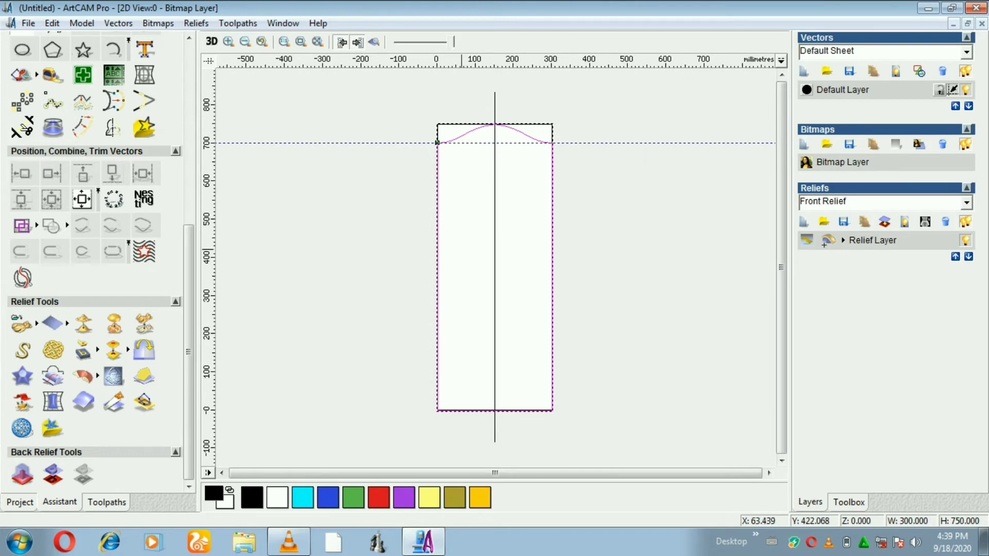
# Offset the arched panel outline inwards by 15 mm with sharp corners, keeping the original vector.
pyautogui.click(83, 126)
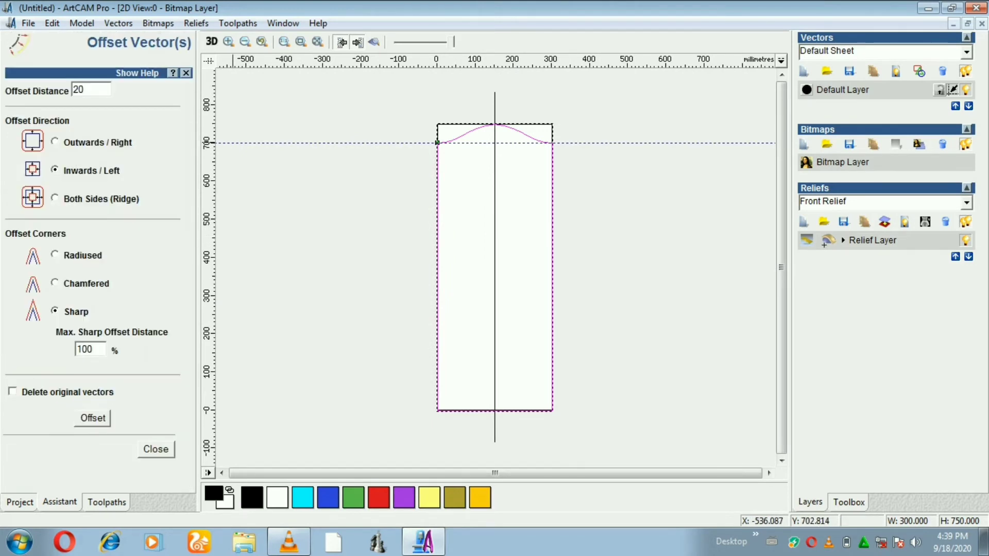
pyautogui.moveTo(85, 89); pyautogui.dragTo(72, 89)
pyautogui.write('15')
pyautogui.press('Return')
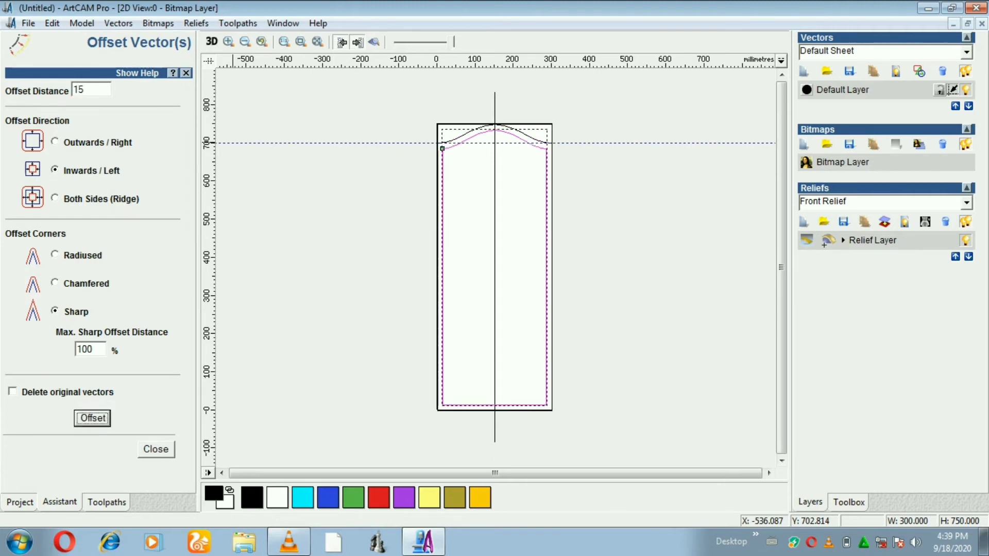
pyautogui.click(156, 449)
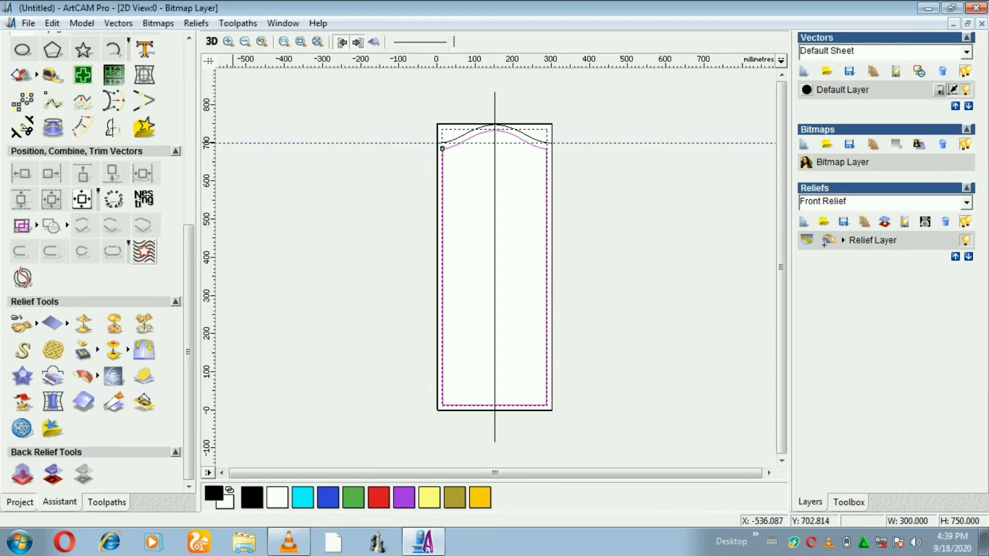
# Offset the new inner outline inwards by a further 3 mm with sharp corners.
pyautogui.click(82, 126)
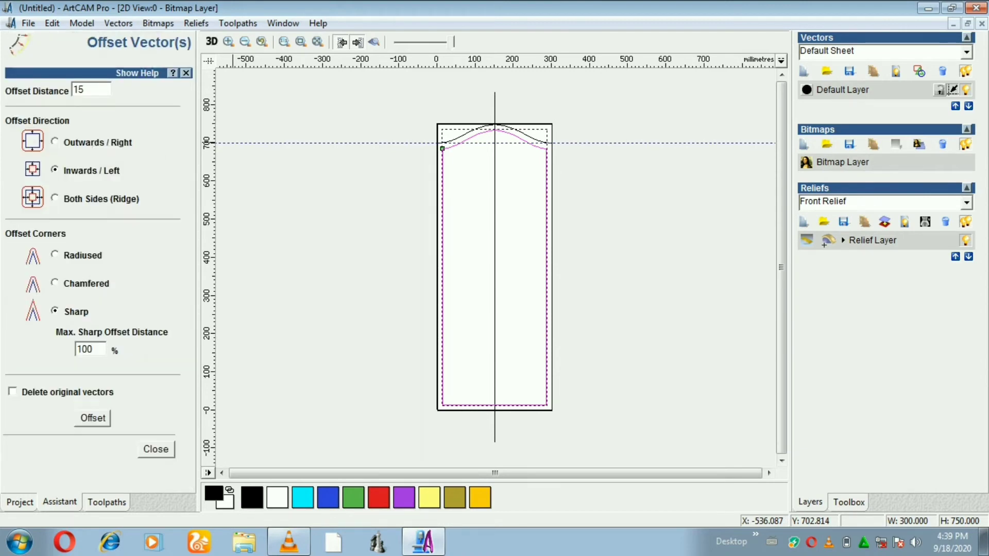
pyautogui.doubleClick(79, 90)
pyautogui.write('3')
pyautogui.click(92, 419)
pyautogui.click(156, 449)
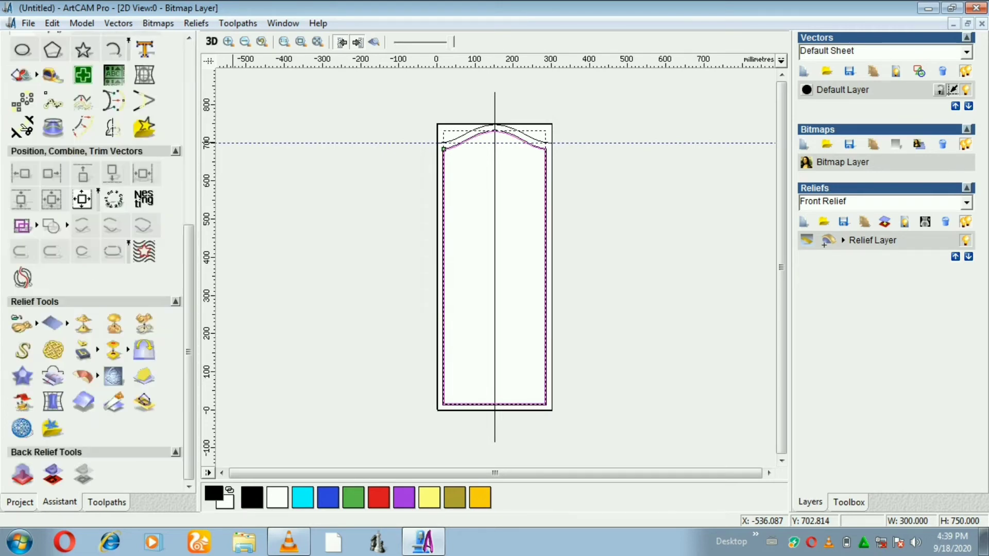
pyautogui.click(528, 293)
pyautogui.scroll(2, 465, 196)
pyautogui.scroll(-2, 464, 196)
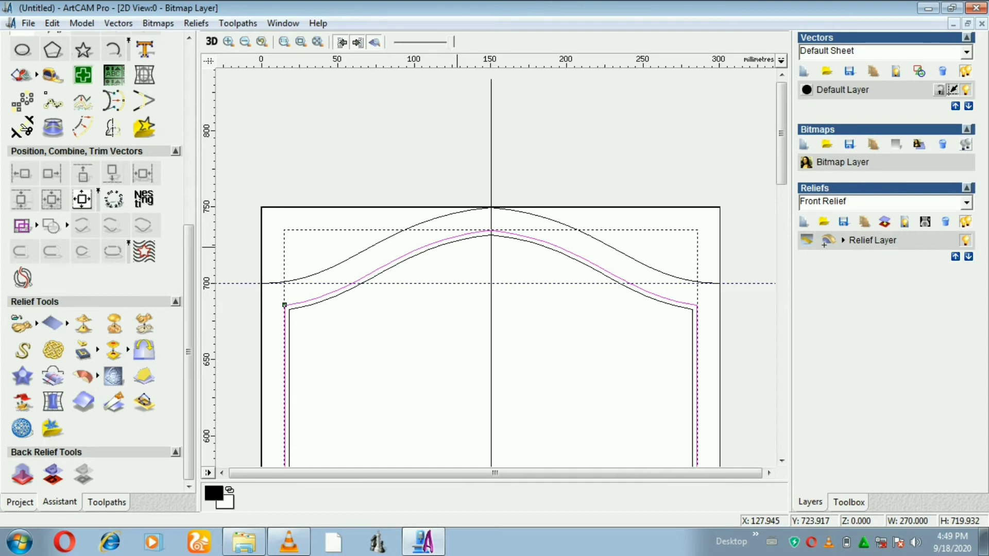
# Load the relief file cinnapalakai 018.art from the kadau folder as clipart, listing all file types.
pyautogui.scroll(-1, 457, 247)
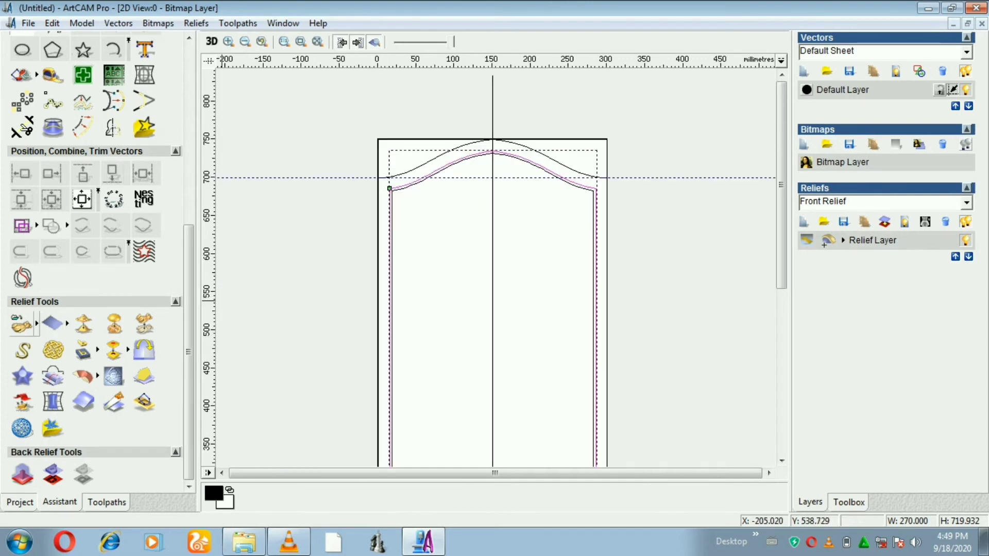
pyautogui.click(21, 324)
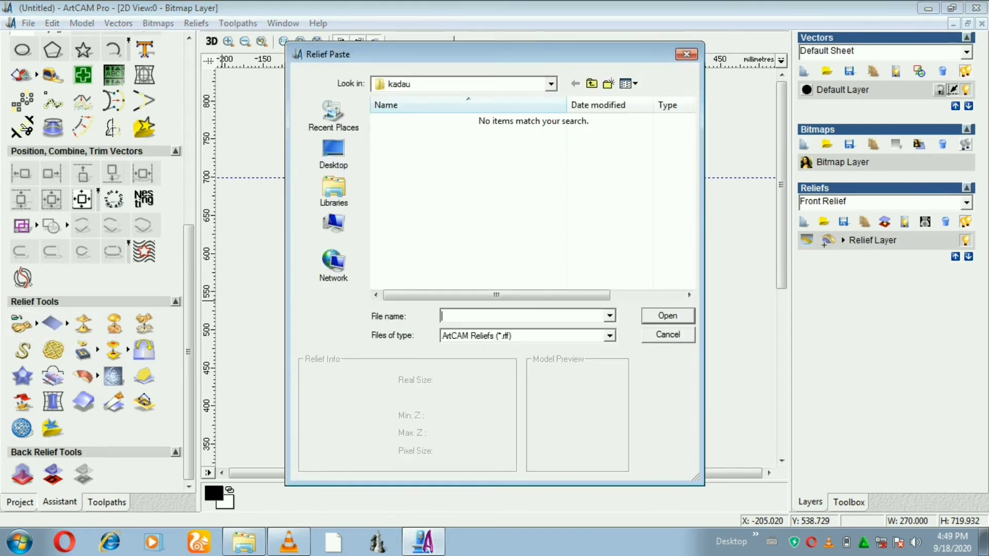
pyautogui.click(610, 336)
pyautogui.click(495, 397)
pyautogui.click(453, 245)
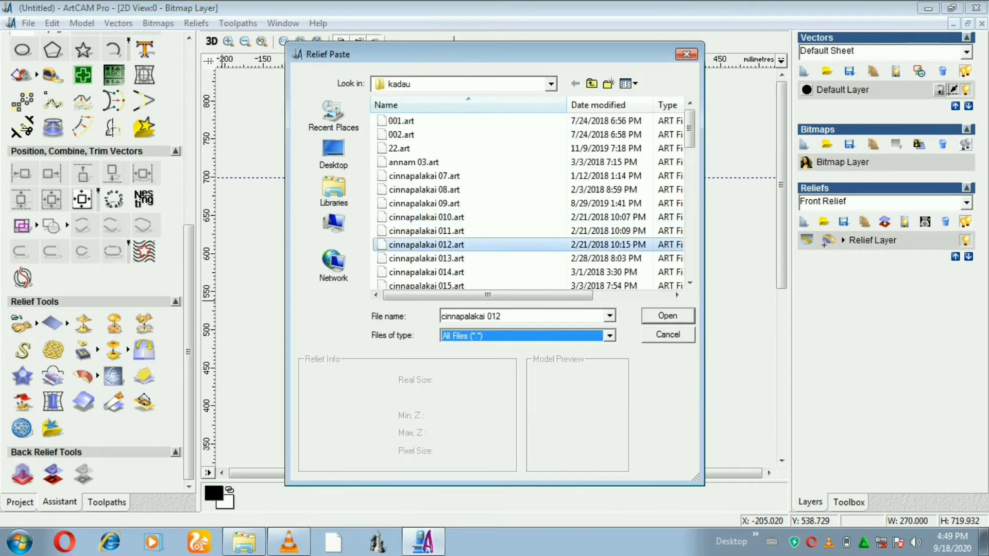
pyautogui.scroll(-1, 453, 268)
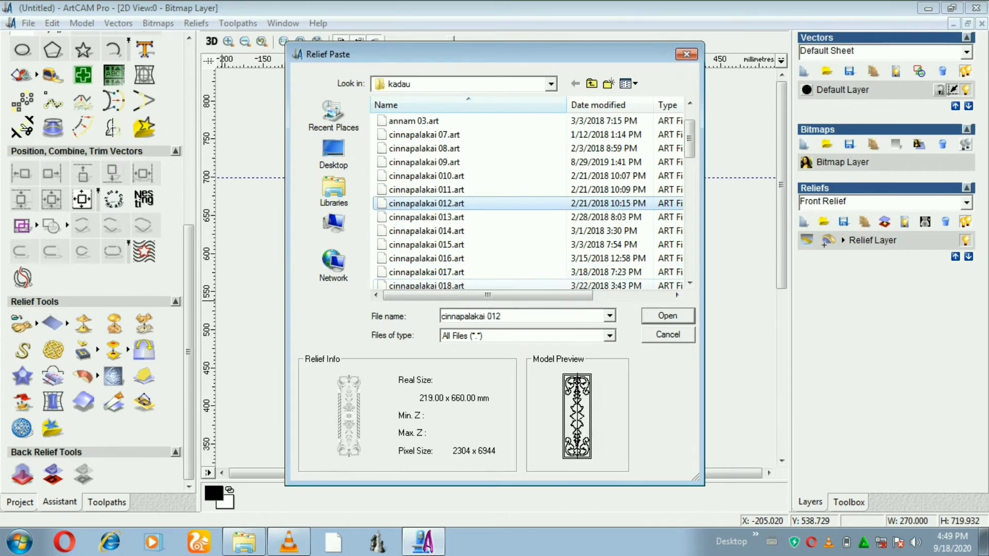
pyautogui.click(453, 285)
pyautogui.click(668, 316)
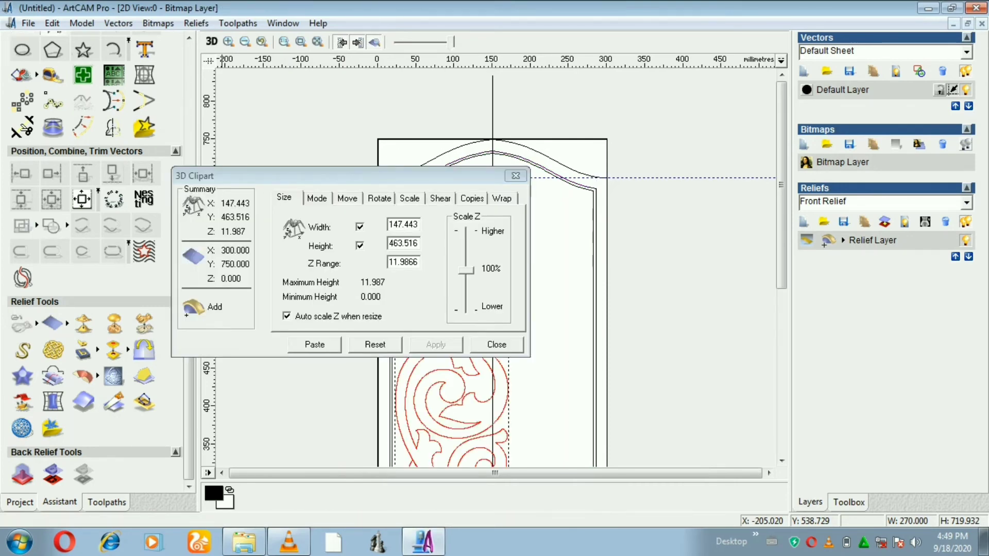
# Centre the pasted scrollwork clipart within the 300 x 750 mm panel.
pyautogui.moveTo(371, 175); pyautogui.dragTo(99, 493)
pyautogui.click(82, 200)
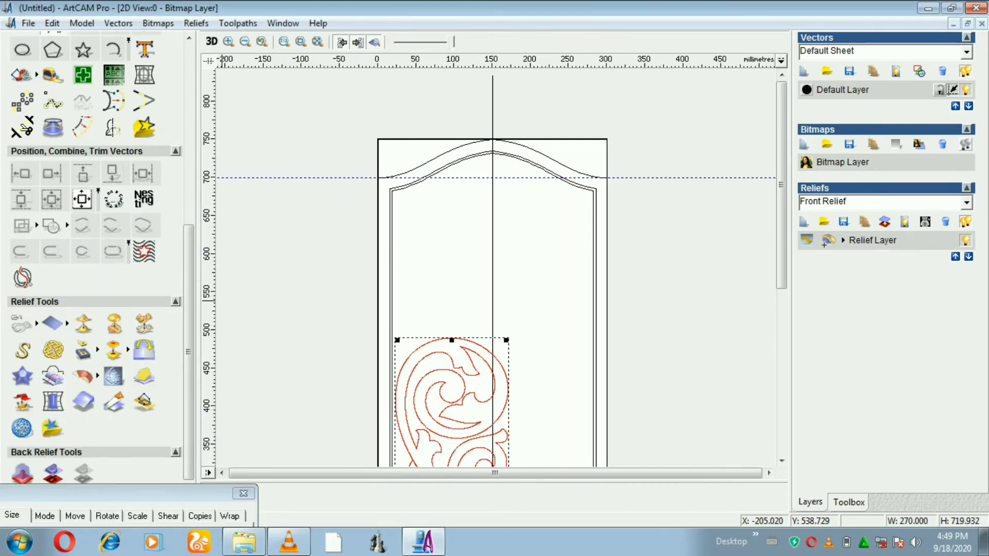
pyautogui.click(312, 340)
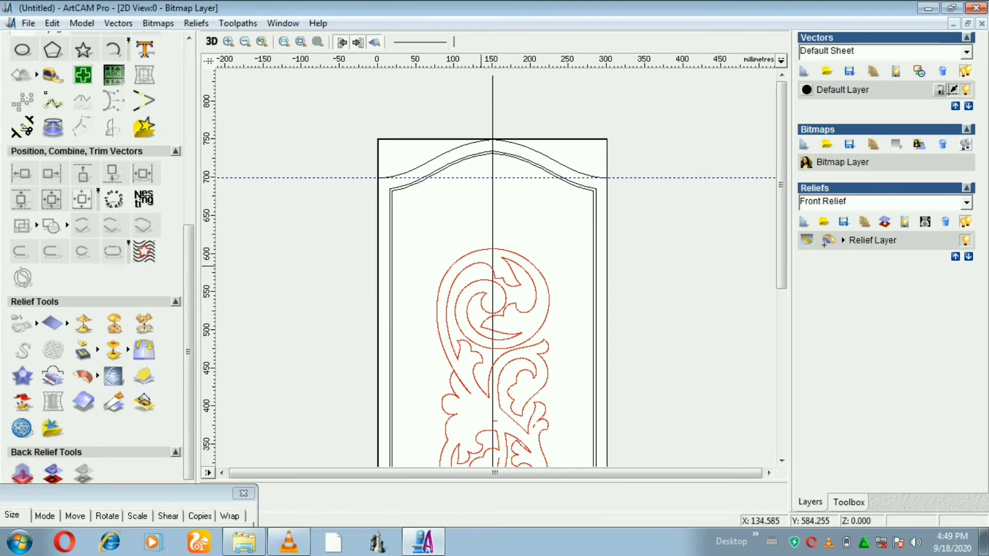
pyautogui.scroll(1, 477, 273)
pyautogui.click(473, 254)
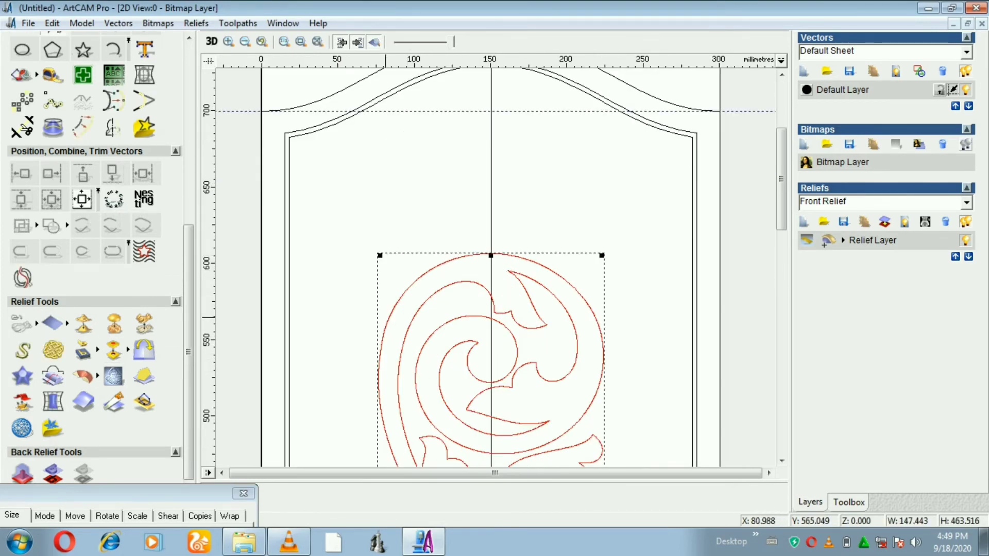
# Scale the scrollwork clipart uniformly to 151% and apply the new size.
pyautogui.moveTo(129, 493); pyautogui.dragTo(257, 169)
pyautogui.click(339, 197)
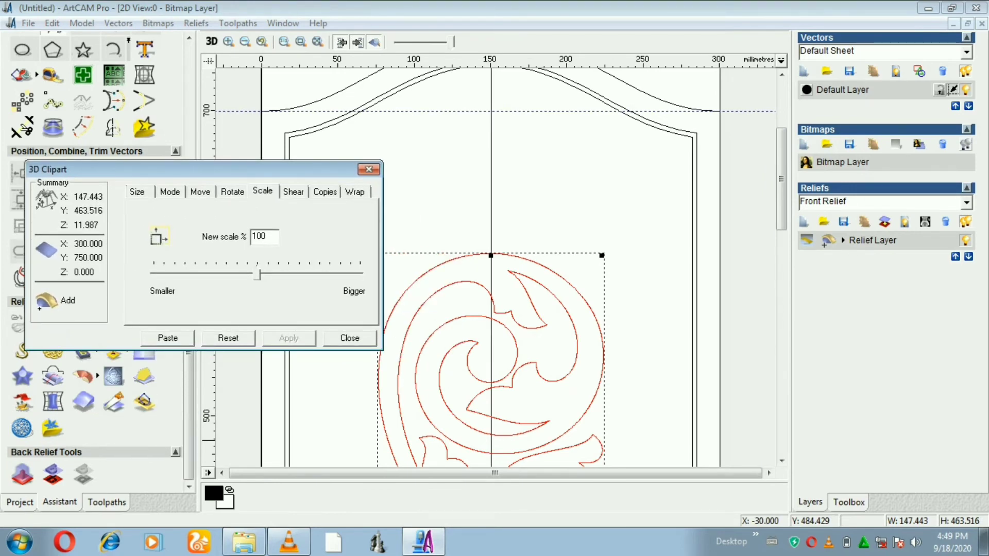
pyautogui.moveTo(258, 274); pyautogui.dragTo(310, 274)
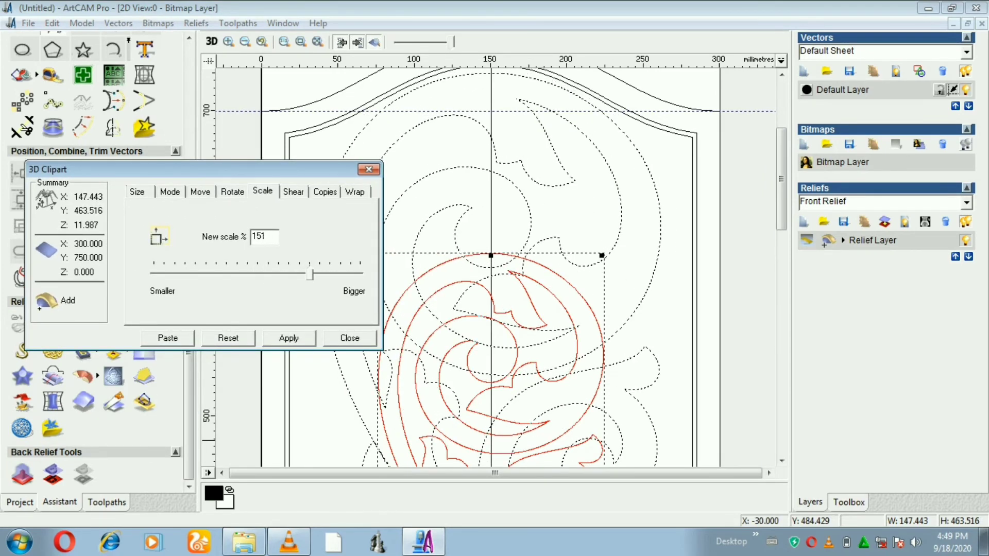
pyautogui.click(289, 338)
pyautogui.moveTo(288, 169); pyautogui.dragTo(89, 188)
pyautogui.click(359, 295)
# Stretch the clipart's lower edge slightly downwards to a height of about 702 mm.
pyautogui.scroll(-2, 362, 304)
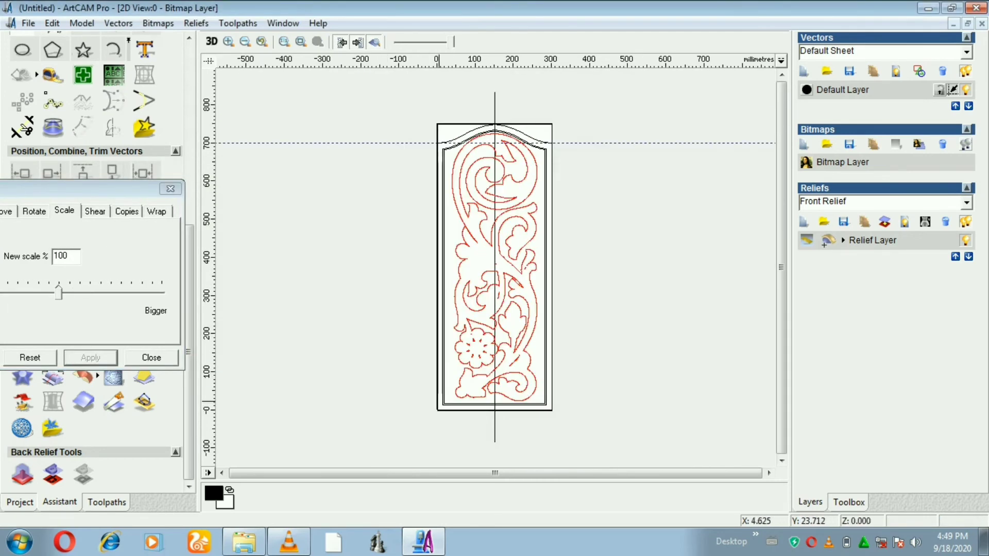
pyautogui.scroll(1, 458, 395)
pyautogui.scroll(2, 500, 328)
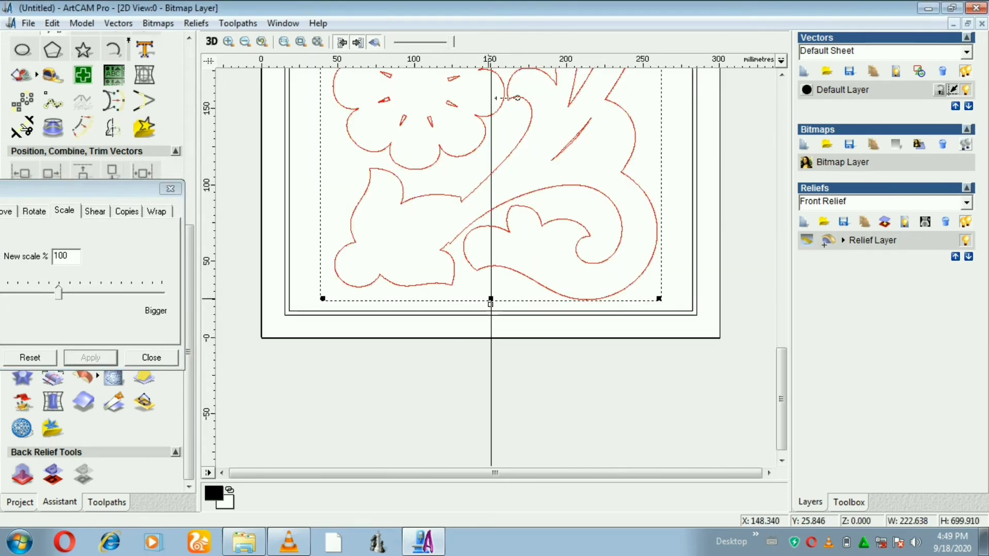
pyautogui.moveTo(491, 298)
pyautogui.mouseDown()
pyautogui.moveTo(491, 316)
pyautogui.moveTo(491, 303)
pyautogui.mouseUp()
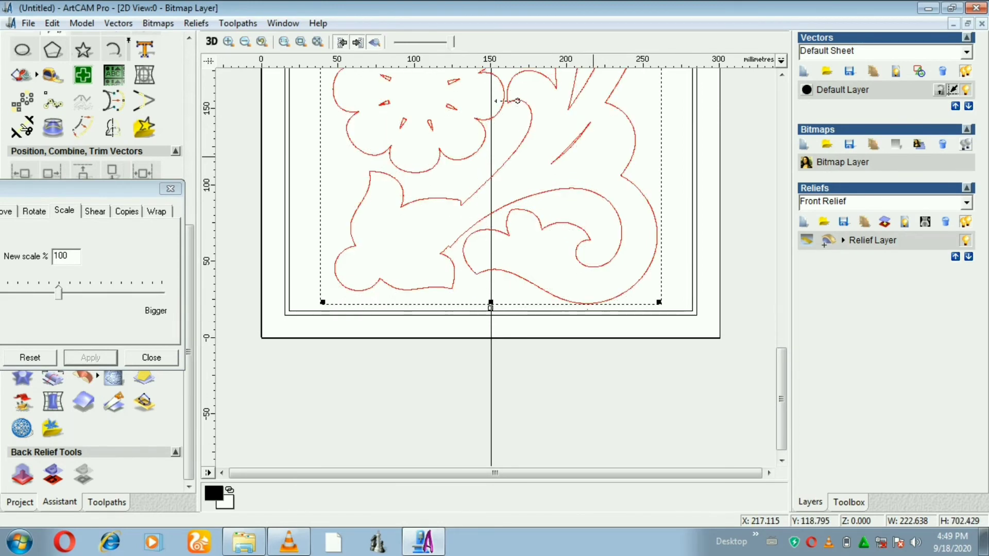
# Widen the clipart on both sides to about 263 mm so it nearly reaches the inner outline.
pyautogui.scroll(-2, 595, 162)
pyautogui.scroll(5, 539, 276)
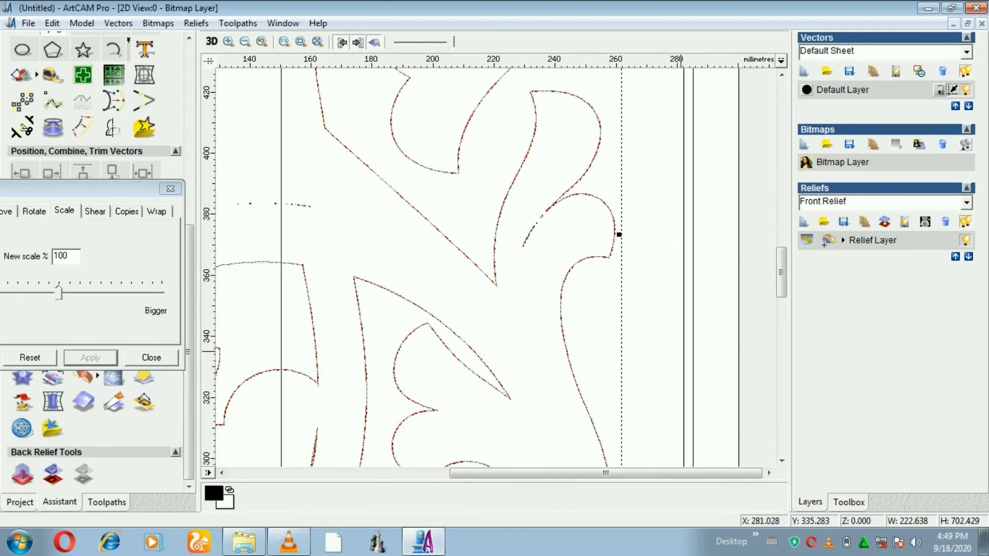
pyautogui.scroll(-3, 494, 268)
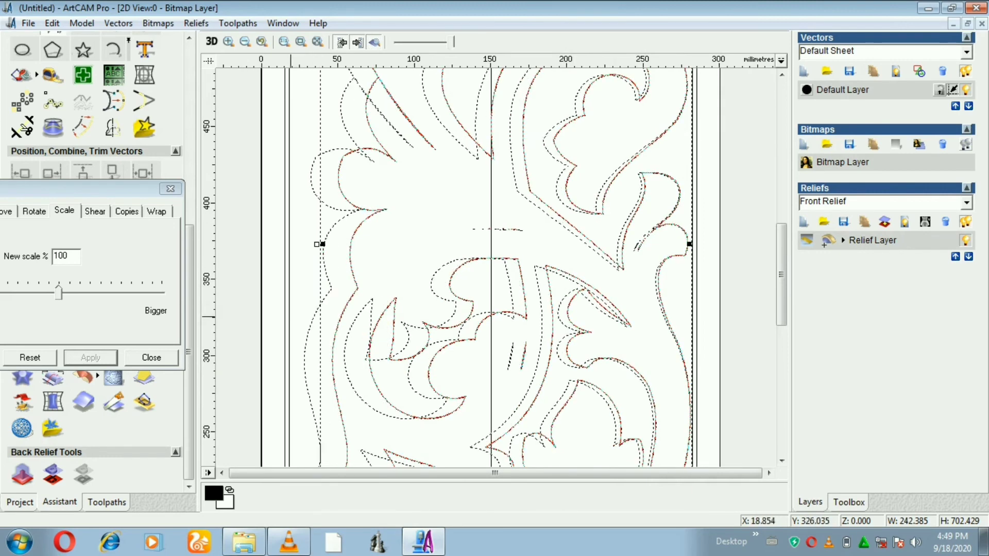
pyautogui.moveTo(291, 315); pyautogui.dragTo(290, 318)
pyautogui.scroll(-1, 449, 196)
pyautogui.scroll(1, 464, 164)
pyautogui.scroll(-1, 474, 150)
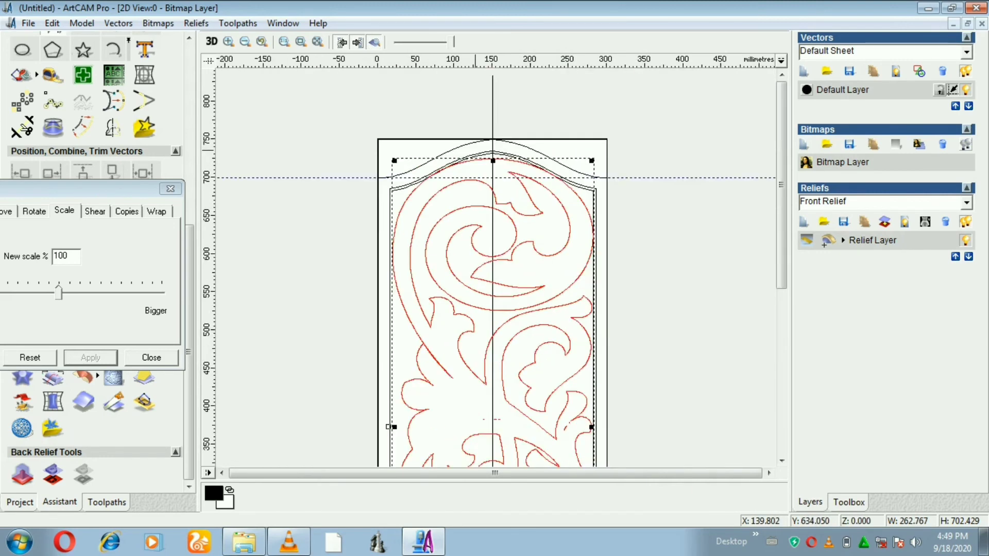
# Stretch the clipart's lower edge down towards the inner outline, to a height of about 707 mm.
pyautogui.scroll(1, 475, 151)
pyautogui.scroll(-2, 474, 362)
pyautogui.scroll(1, 475, 362)
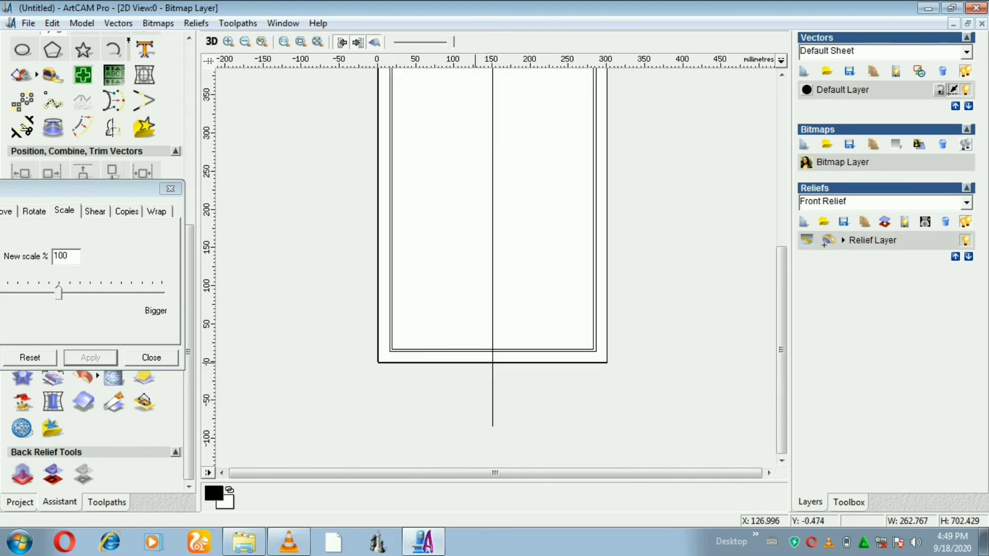
pyautogui.scroll(2, 492, 362)
pyautogui.moveTo(493, 259); pyautogui.dragTo(492, 273)
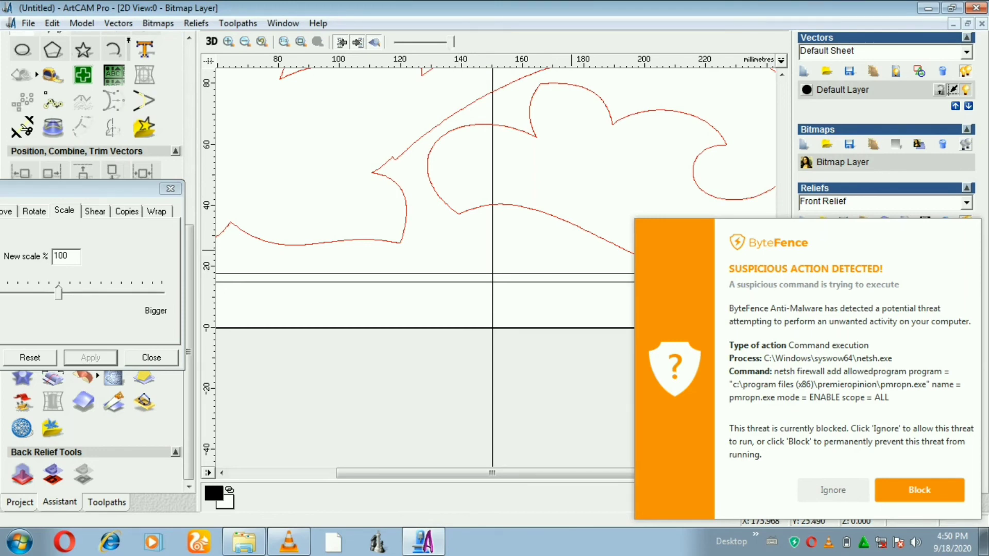
# Dismiss the ByteFence alert with Ignore and check the clipart's fit inside the panel from base to arch.
pyautogui.click(832, 490)
pyautogui.scroll(-2, 531, 230)
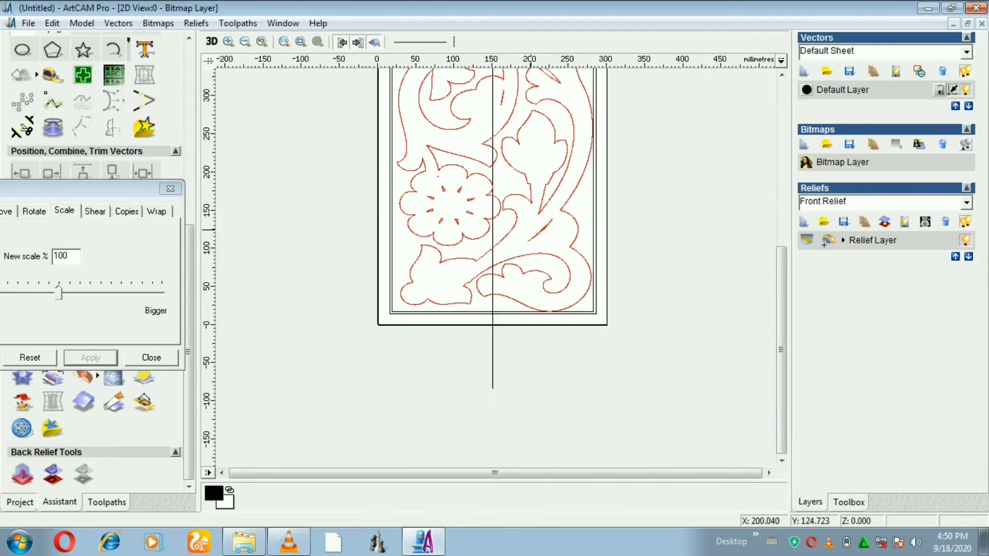
pyautogui.scroll(-3, 496, 267)
pyautogui.scroll(2, 495, 129)
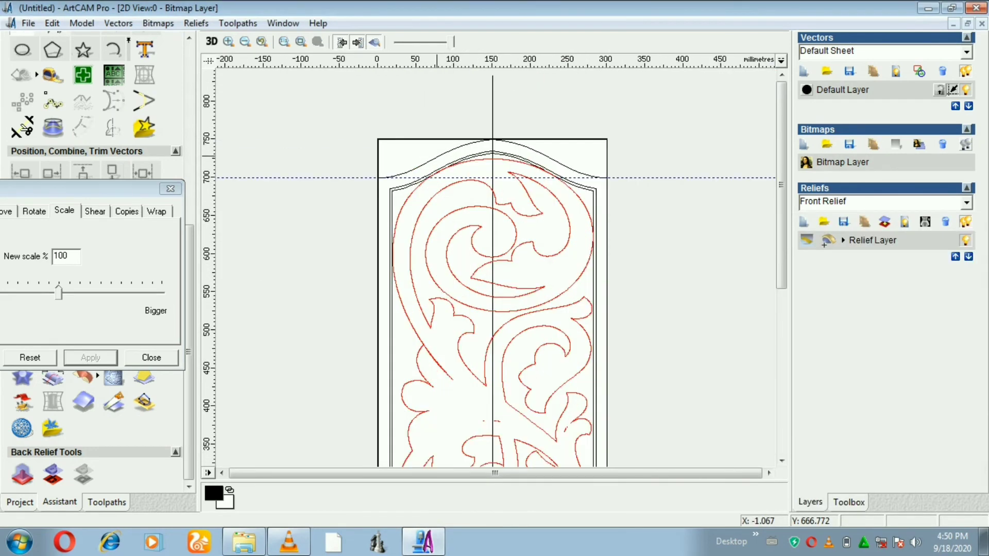
pyautogui.scroll(2, 494, 129)
# Set the clipart's Z range to 10 mm, apply it and paste the clipart into the relief layer.
pyautogui.moveTo(119, 189); pyautogui.dragTo(402, 147)
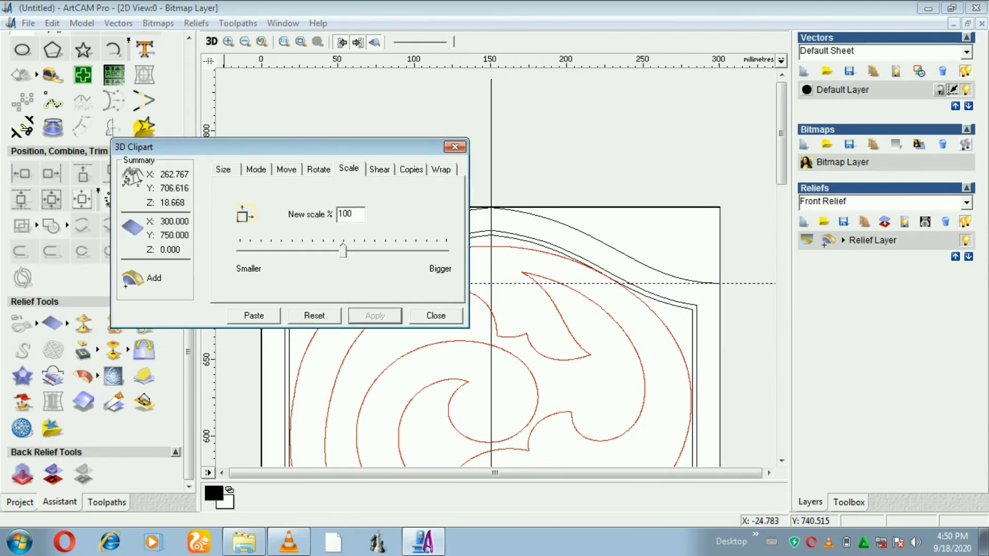
pyautogui.click(223, 169)
pyautogui.doubleClick(343, 233)
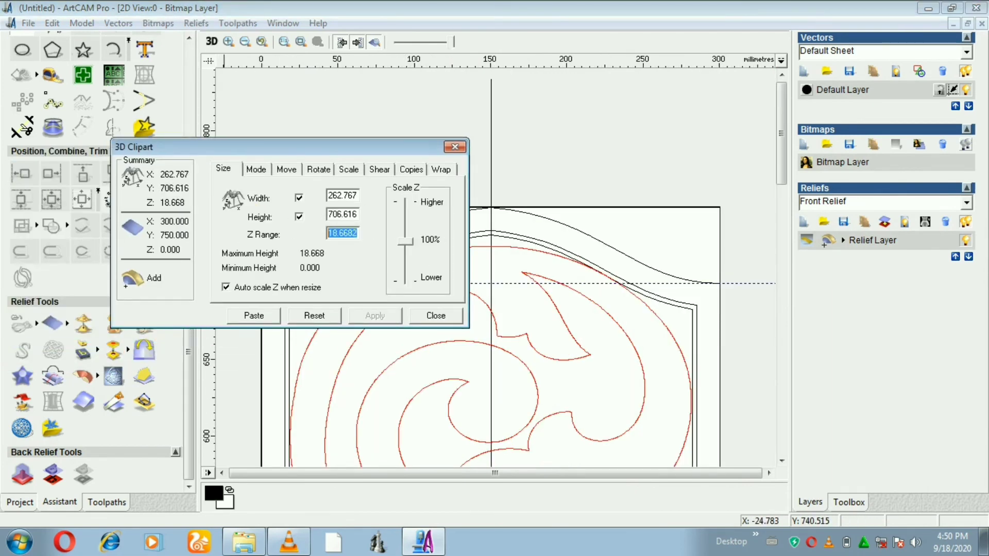
pyautogui.write('10')
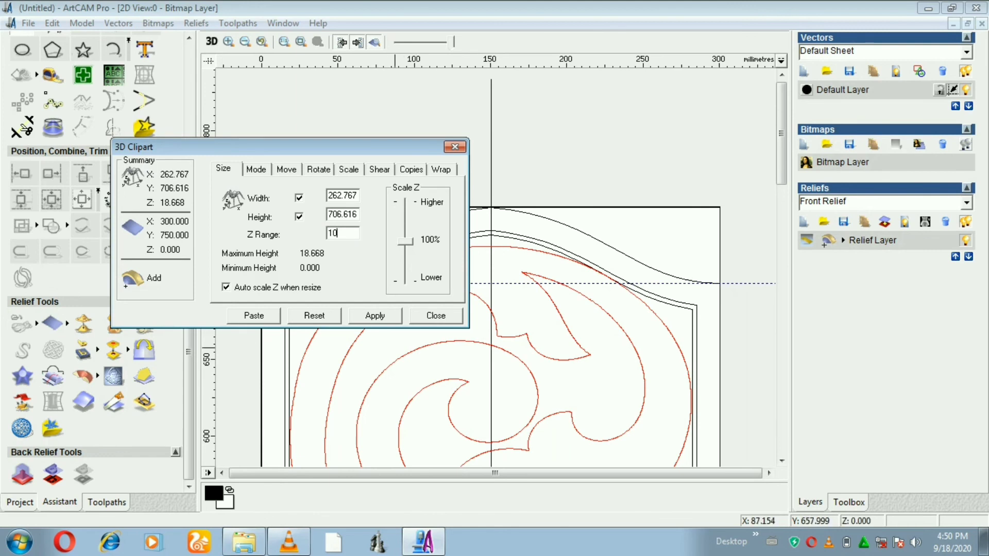
pyautogui.click(375, 316)
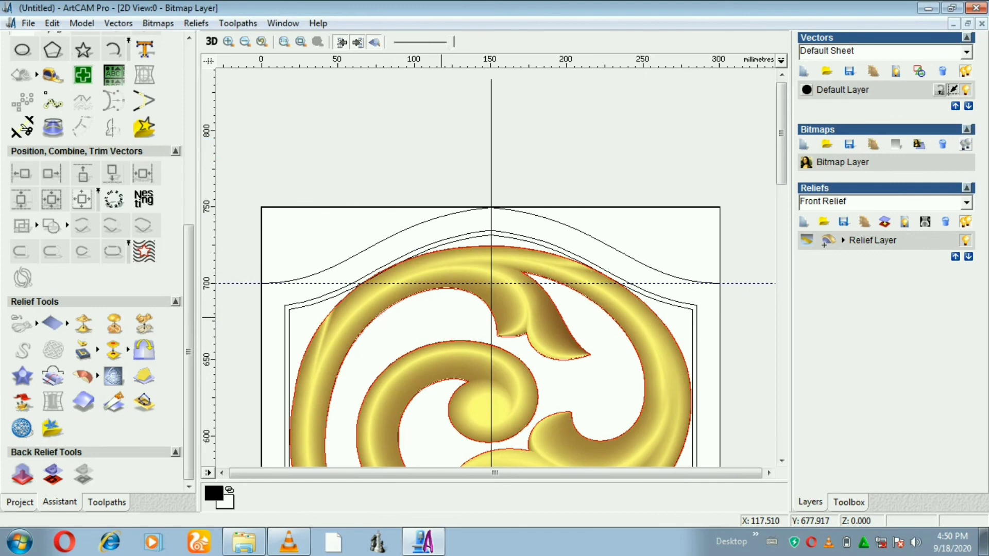
# Examine the pasted scrollwork relief against the arched inner outlines, both as a whole and close up at the arch.
pyautogui.scroll(-4, 441, 317)
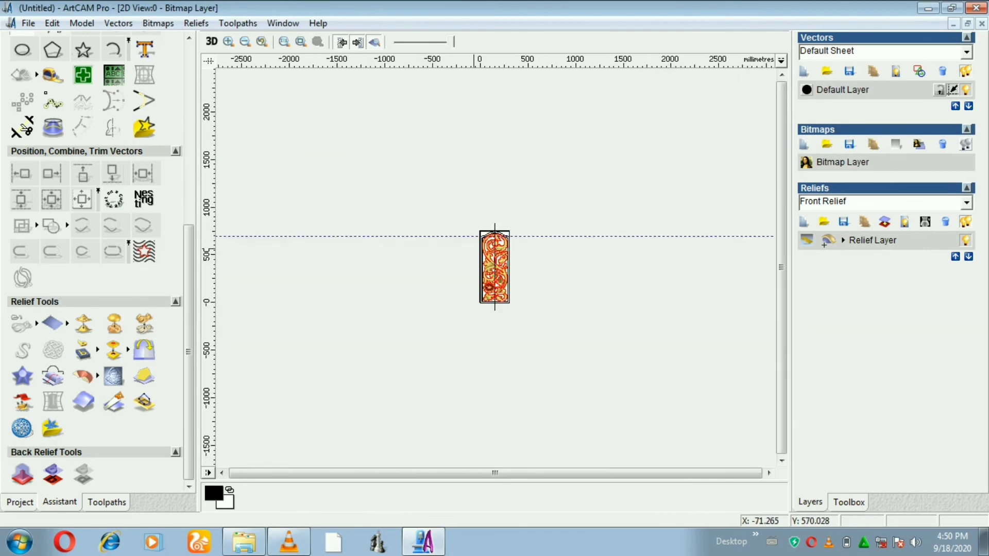
pyautogui.scroll(3, 488, 209)
pyautogui.scroll(-2, 493, 209)
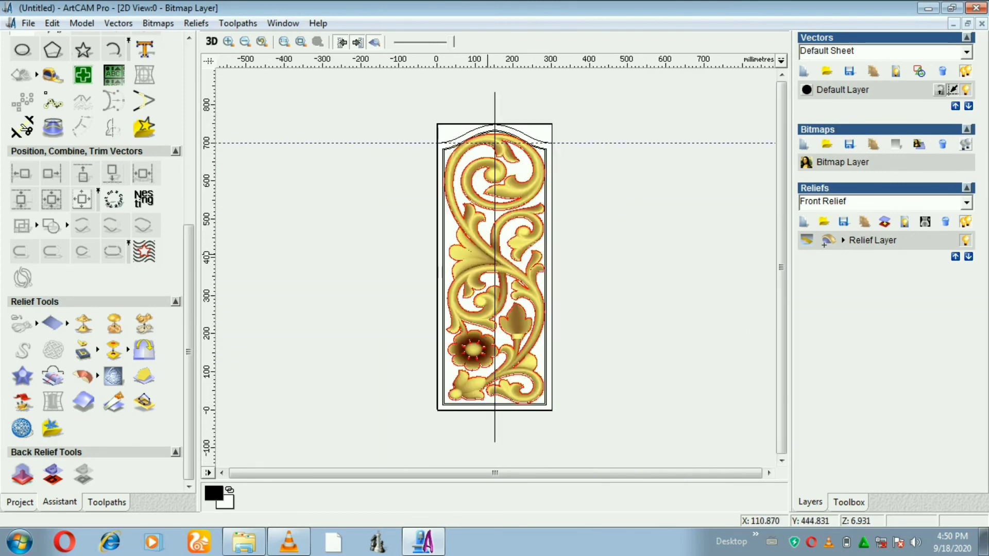
pyautogui.scroll(3, 493, 253)
pyautogui.scroll(-2, 496, 237)
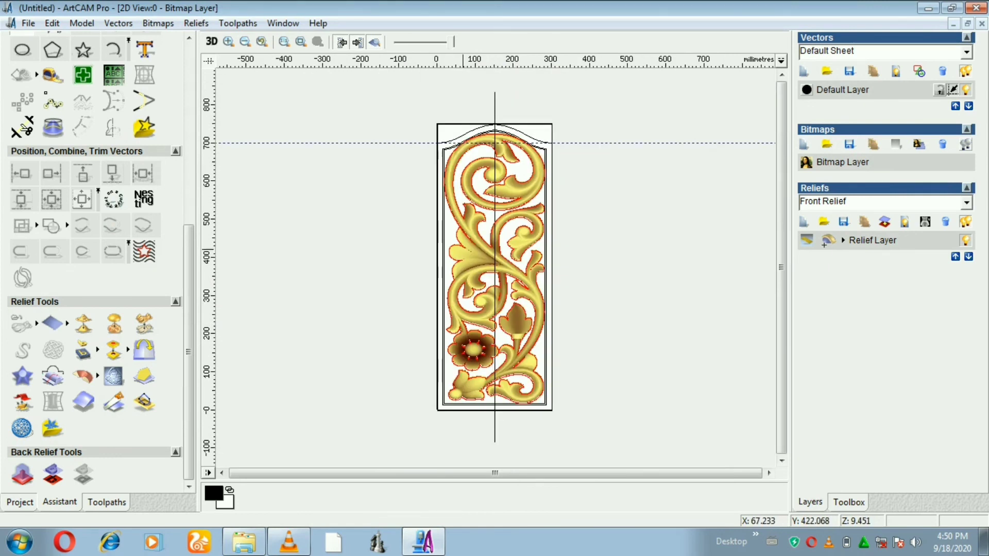
pyautogui.scroll(4, 478, 203)
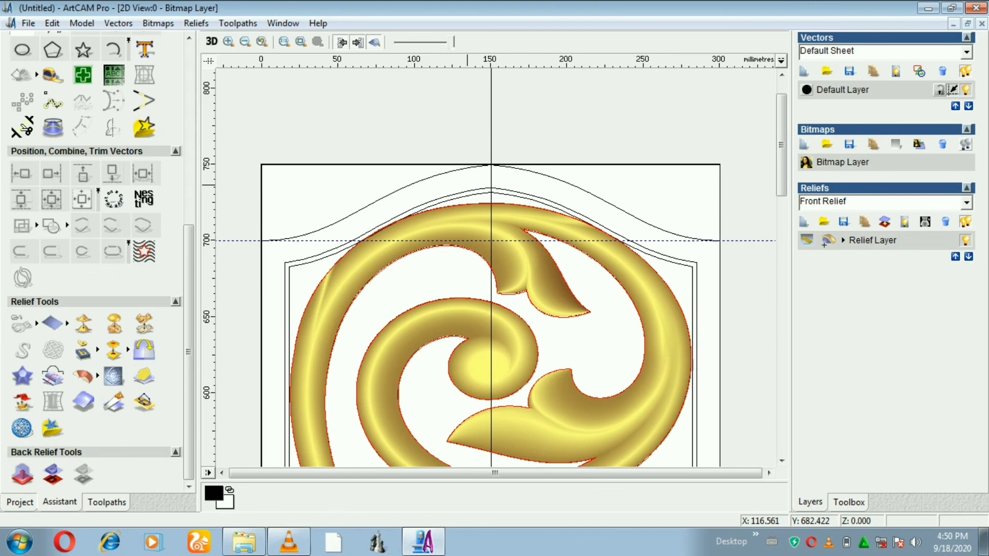
pyautogui.scroll(-4, 463, 268)
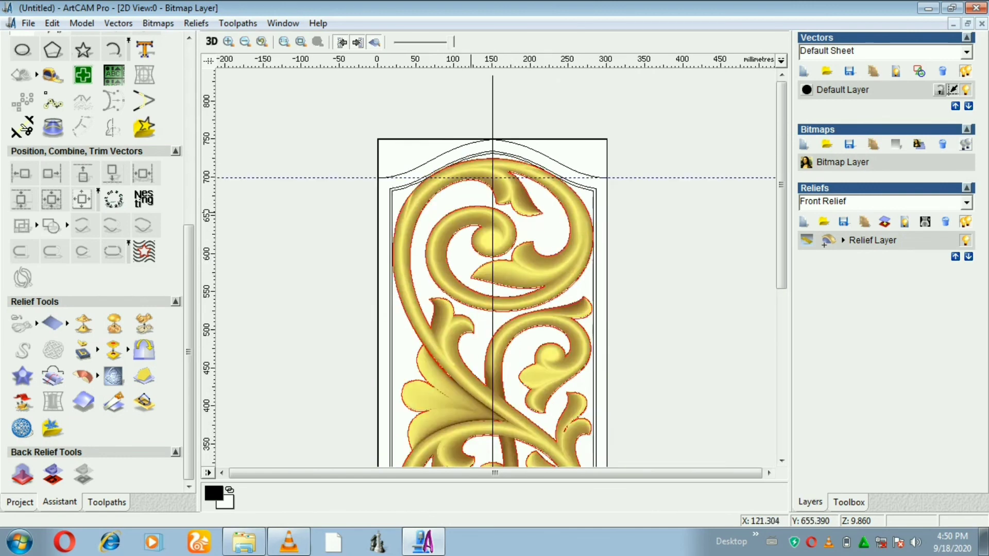